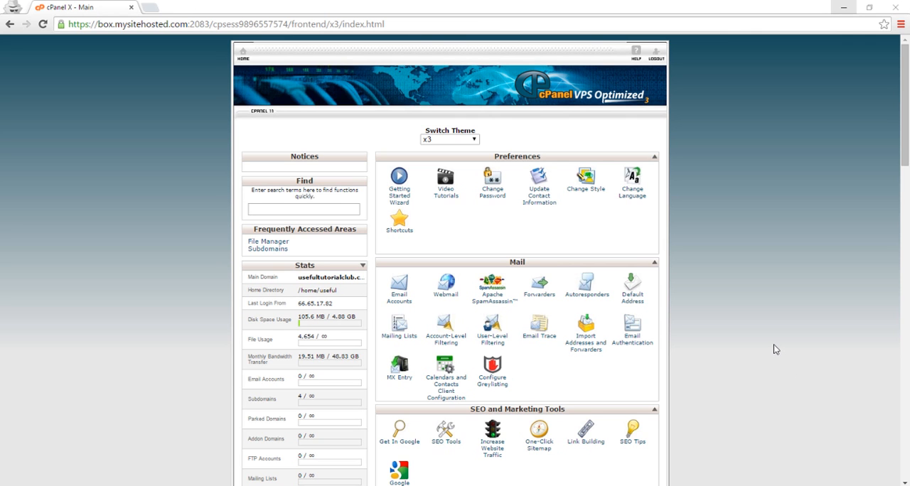
Open the Subdomains page in cPanel and locate the tutorial.usefultutorialclub.com entry
scroll(711, 344, "down", 3)
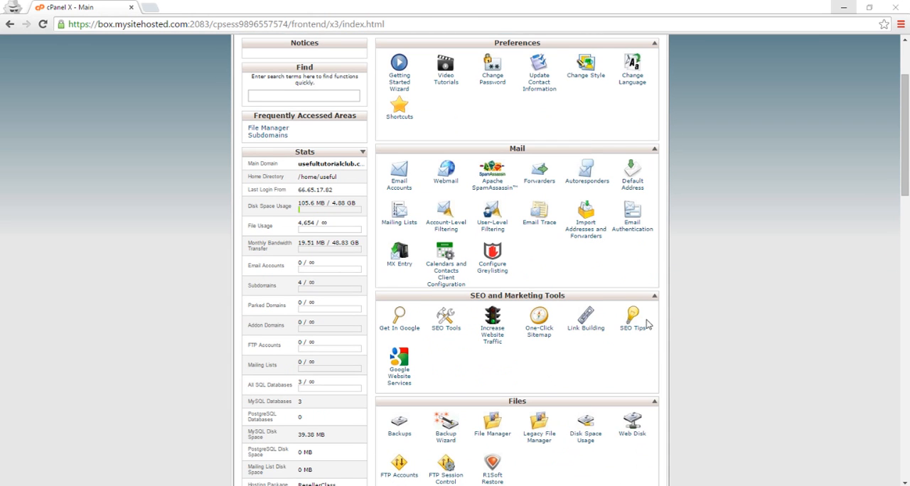
scroll(658, 336, "up", 3)
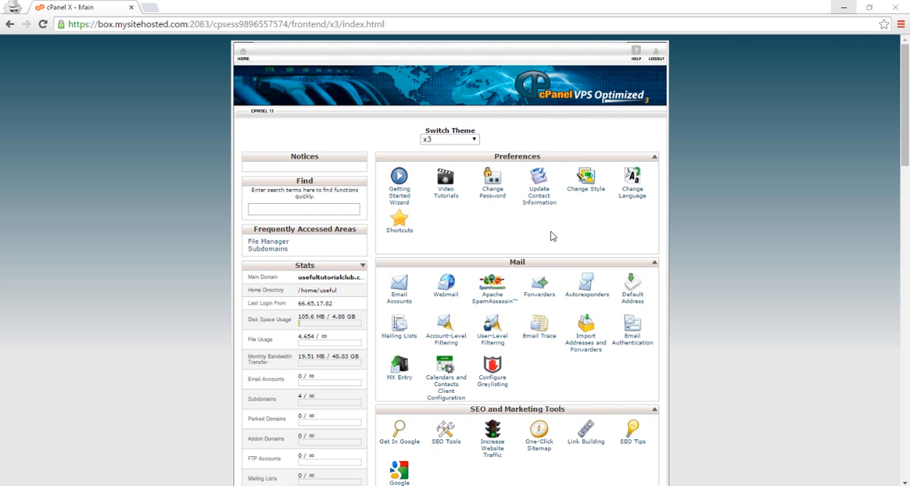
scroll(553, 237, "down", 10)
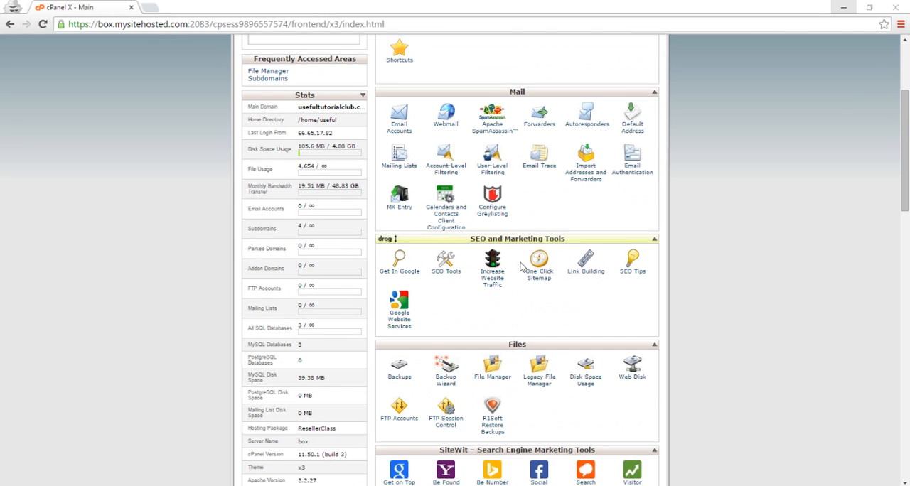
scroll(419, 319, "down", 4)
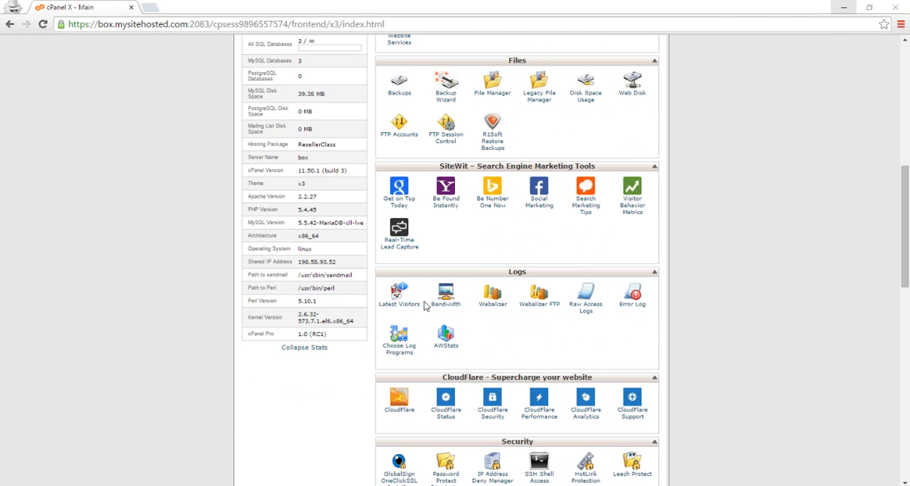
left_click(403, 398)
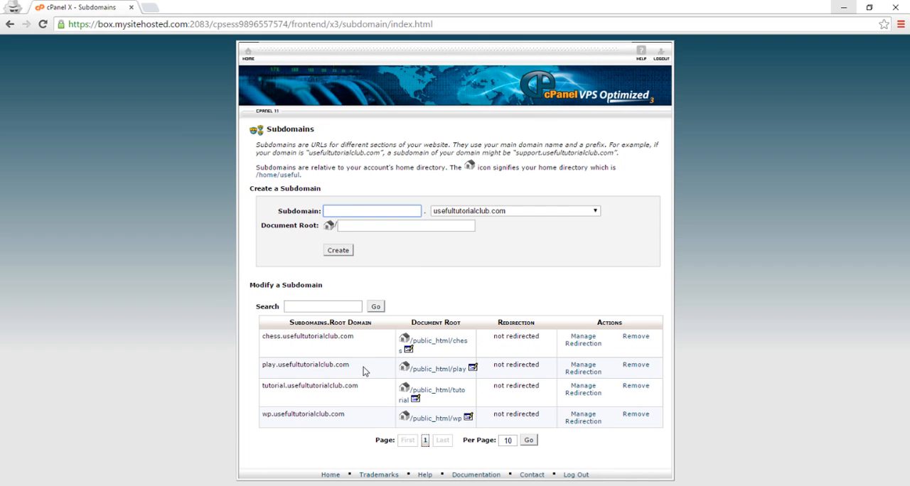
left_click_drag(262, 387, 289, 389)
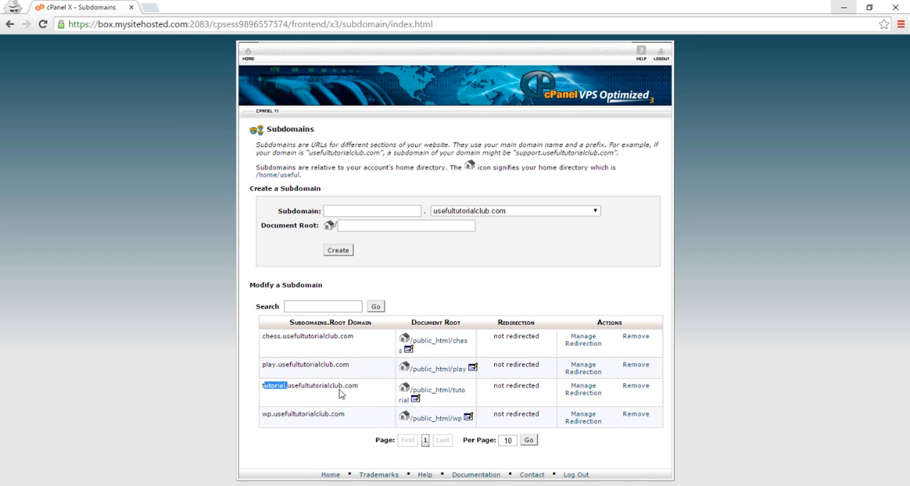
left_click_drag(363, 390, 262, 391)
Open drupal.org in a new browser tab
key("ctrl+t")
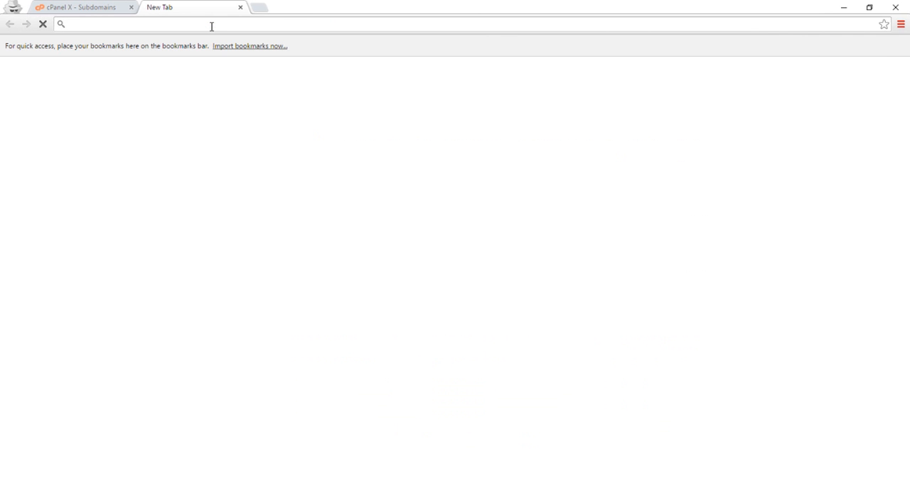
type("drupal")
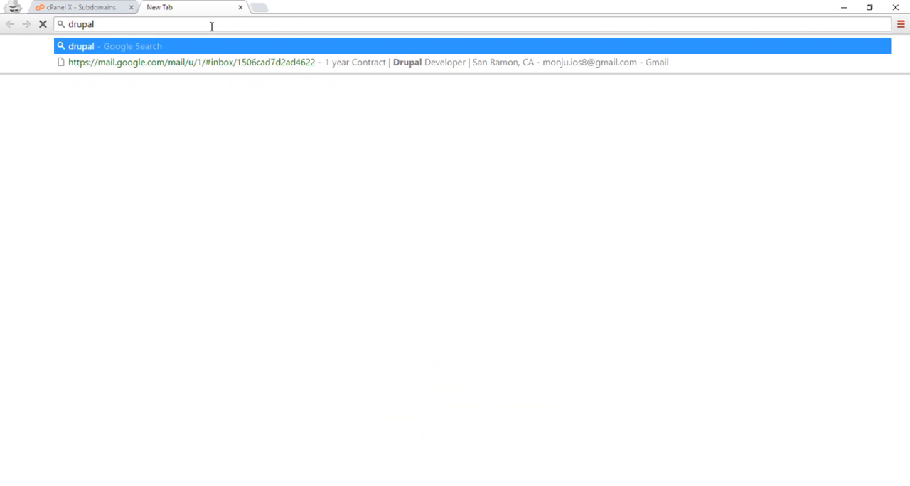
type(".org")
key("Return")
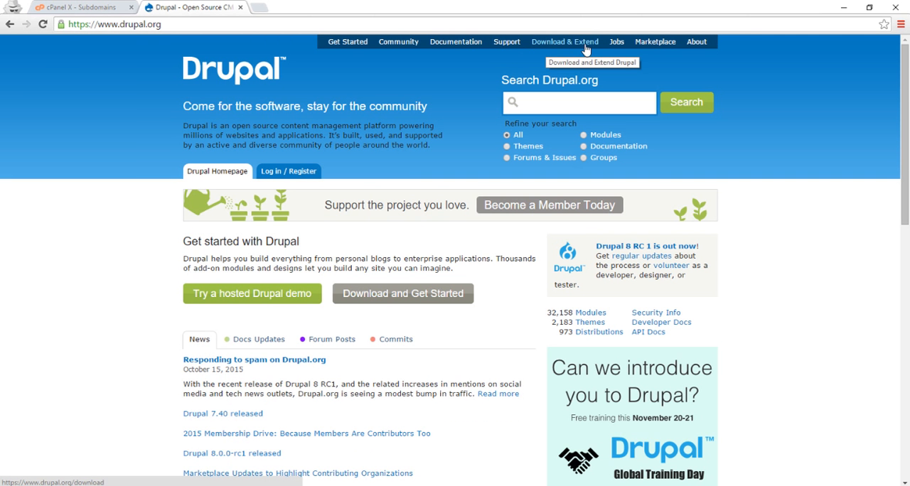
Download the zip package of Drupal core 7.40 from the Download & Extend section
left_click(560, 44)
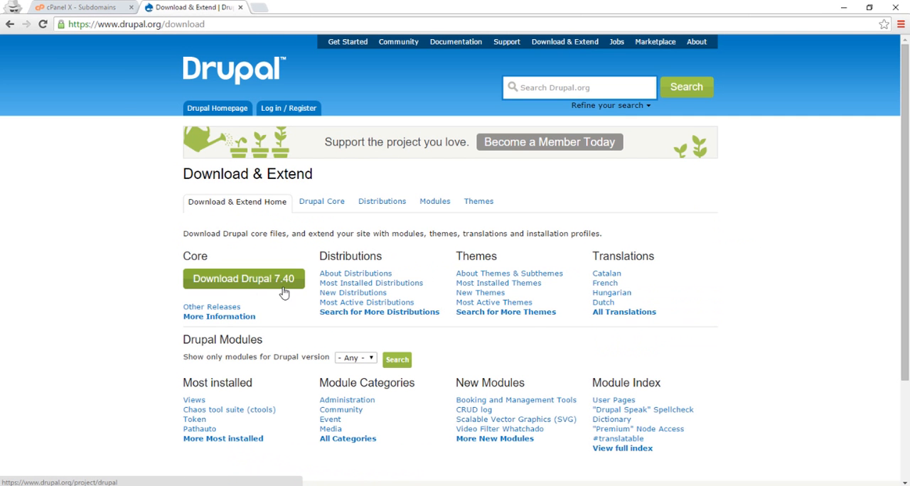
double_click(186, 256)
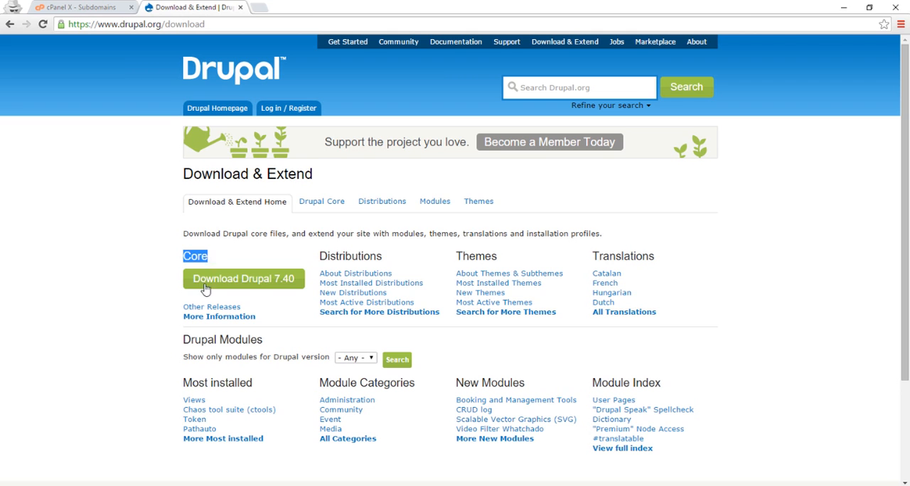
left_click(267, 282)
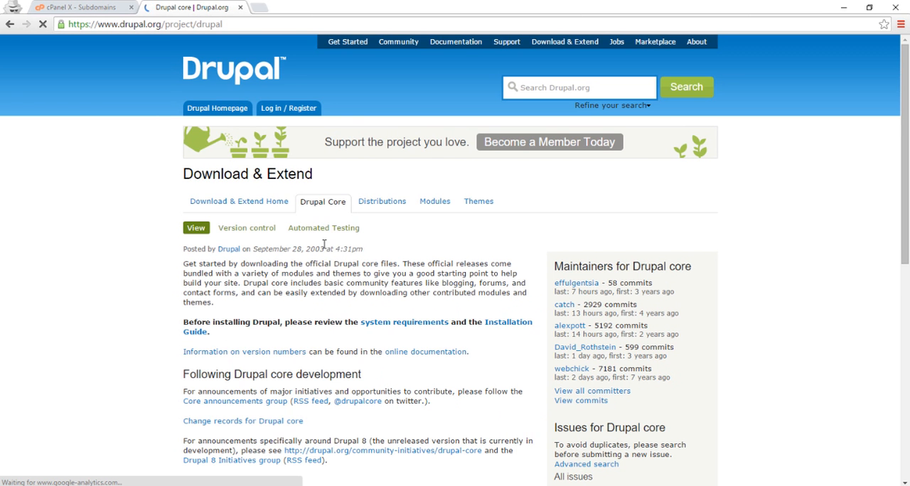
scroll(321, 248, "down", 3)
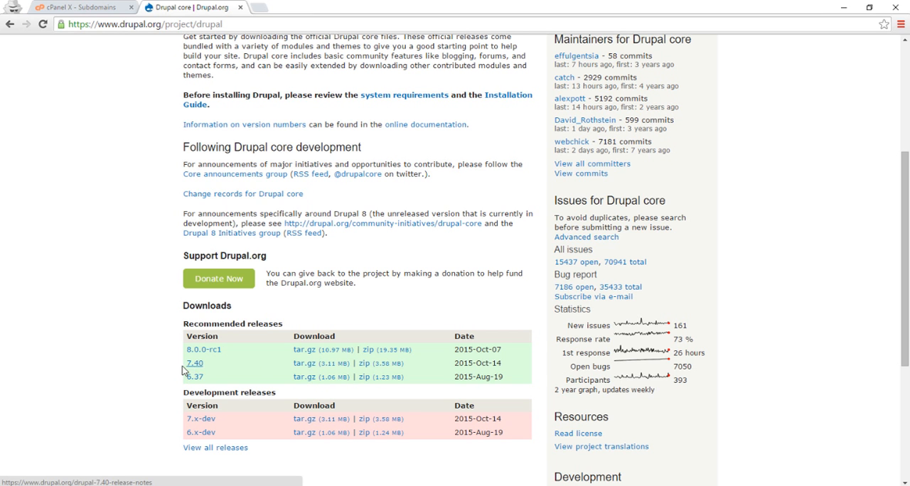
left_click(377, 368)
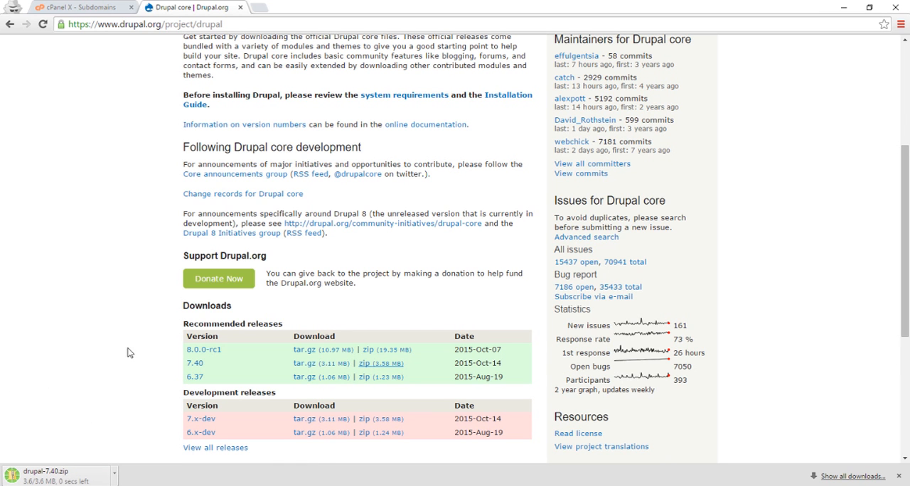
Return to the cPanel home page and open the tutorial folder inside the web root (public_html/www) in File Manager
left_click(78, 8)
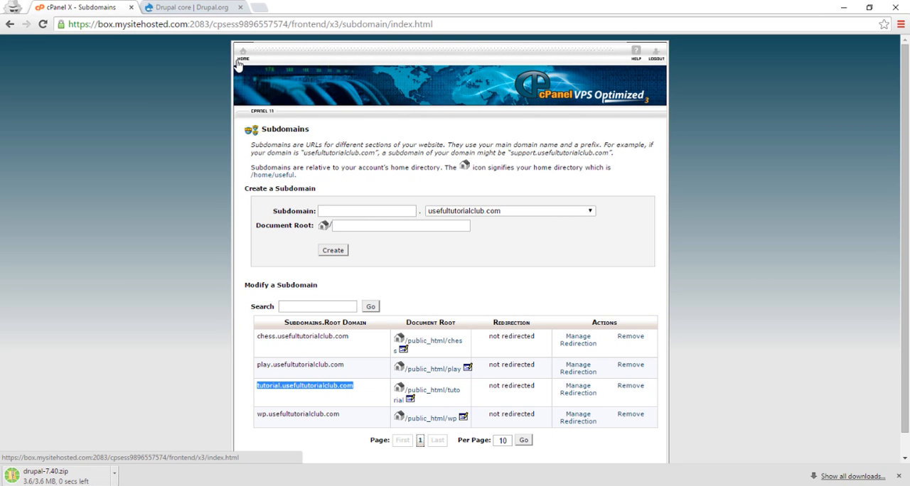
left_click(240, 60)
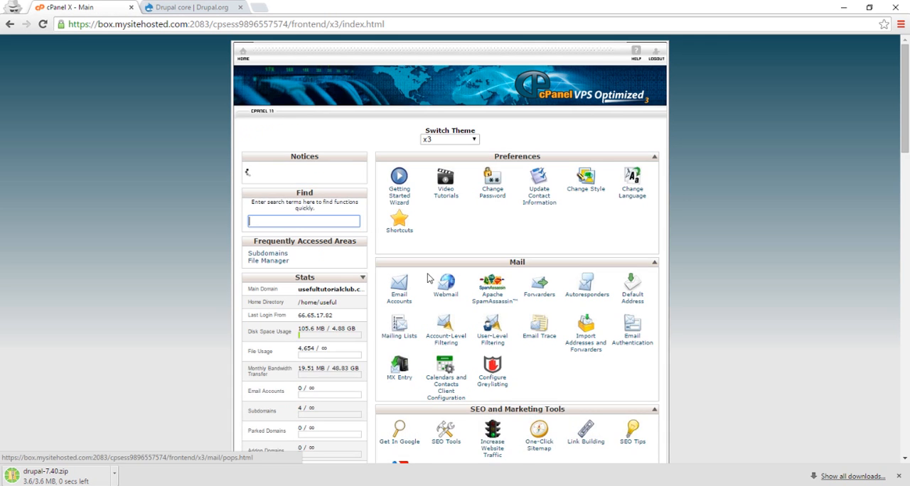
scroll(443, 277, "down", 3)
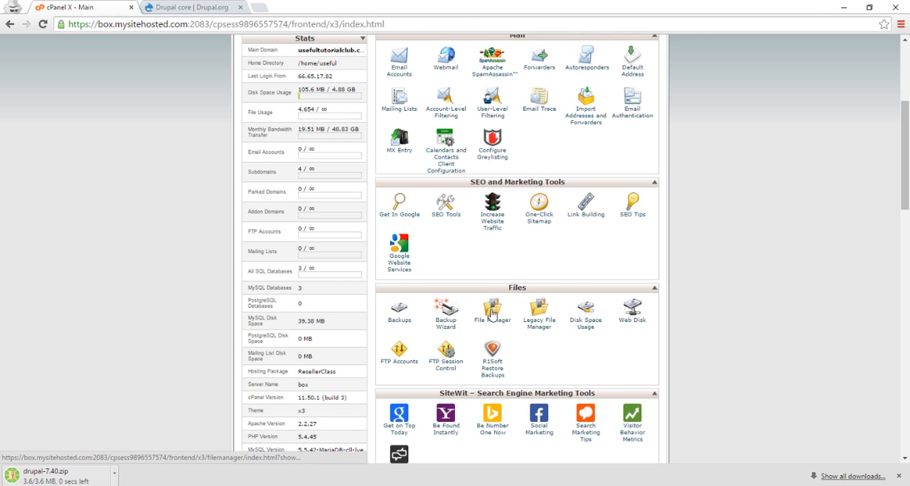
left_click(491, 313)
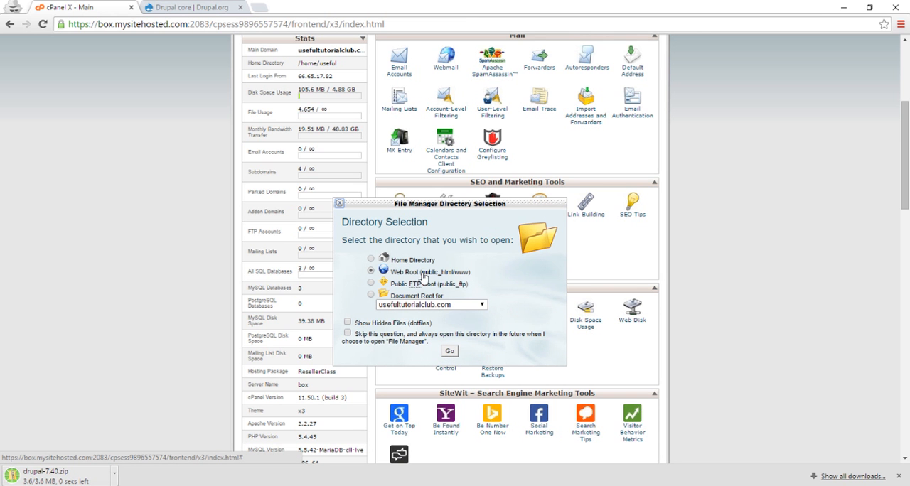
left_click(449, 352)
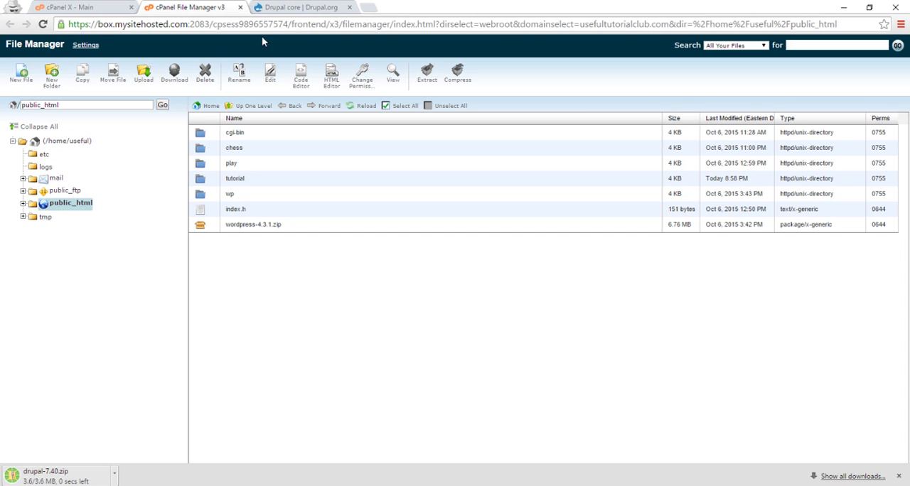
left_click(204, 184)
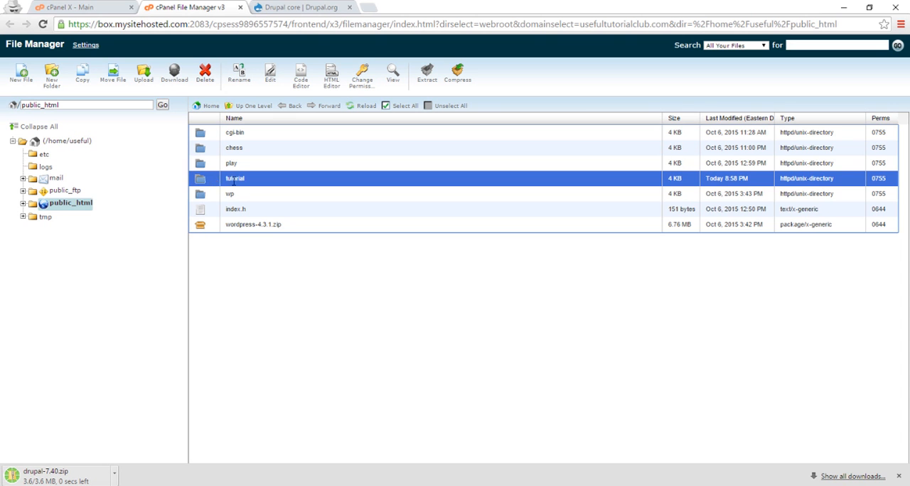
double_click(201, 182)
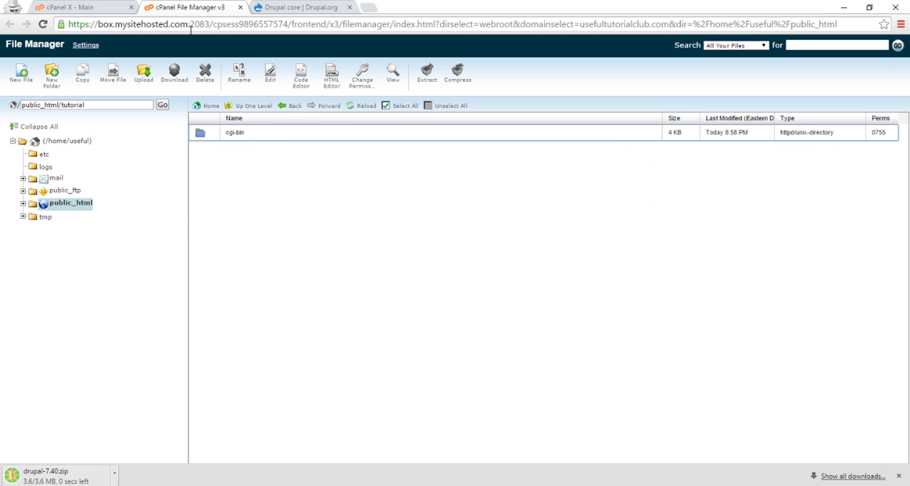
left_click(309, 8)
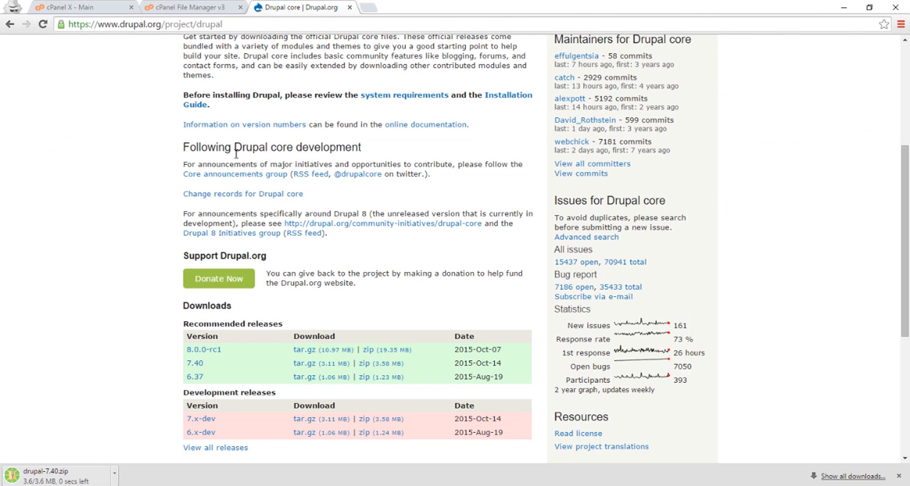
left_click(178, 7)
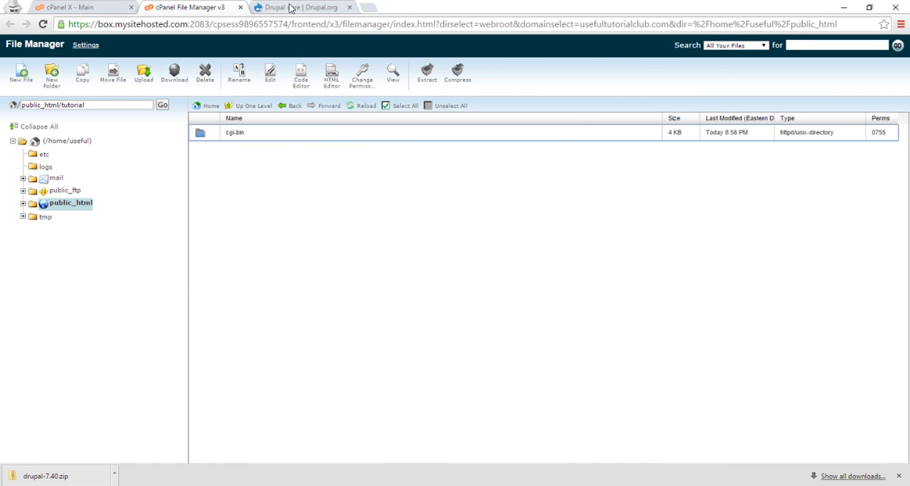
left_click(287, 7)
left_click(206, 8)
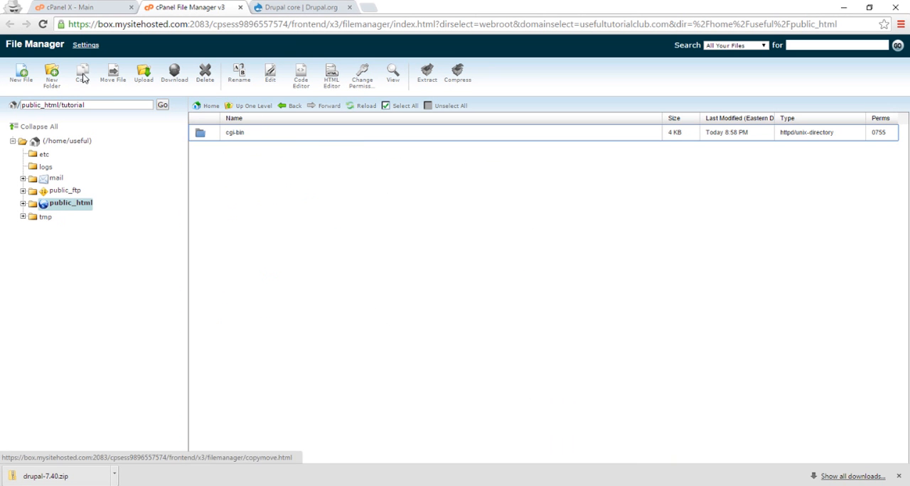
Upload drupal-7.40.zip from the Downloads folder to /home/useful/public_html/tutorial and return to that folder's listing
left_click(142, 80)
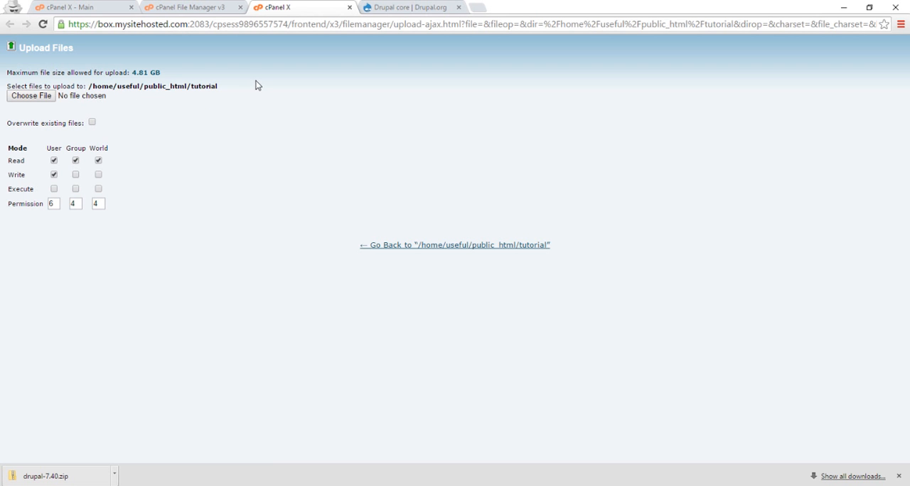
left_click(42, 99)
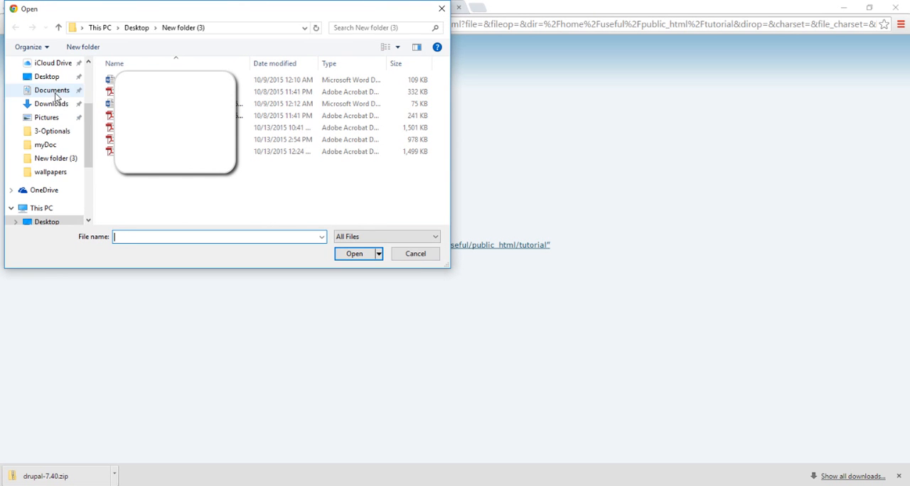
left_click_drag(87, 134, 93, 194)
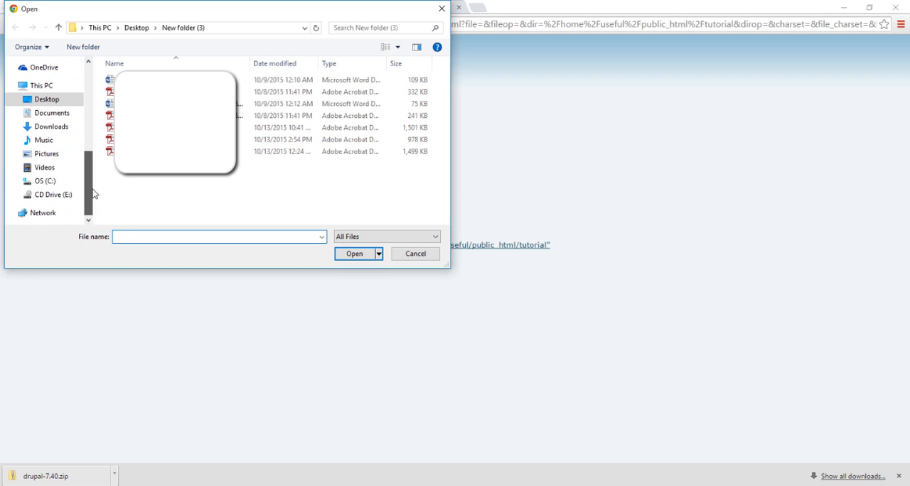
left_click(62, 132)
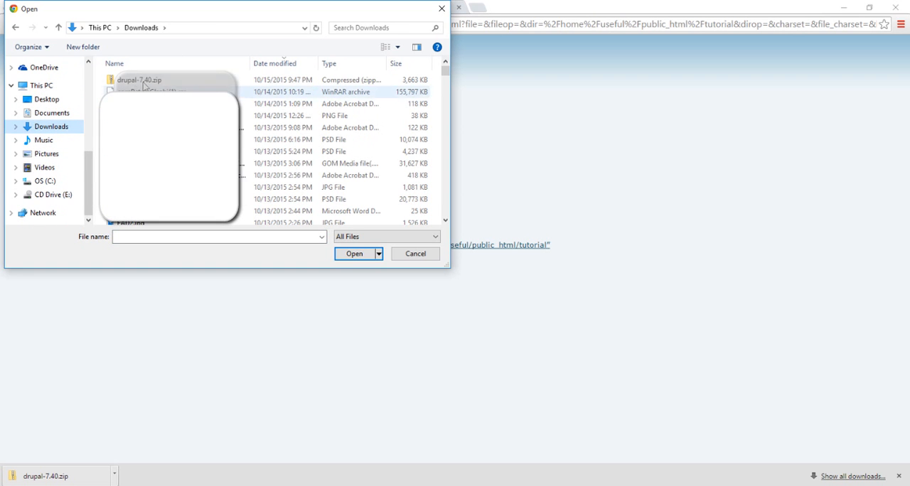
left_click(145, 84)
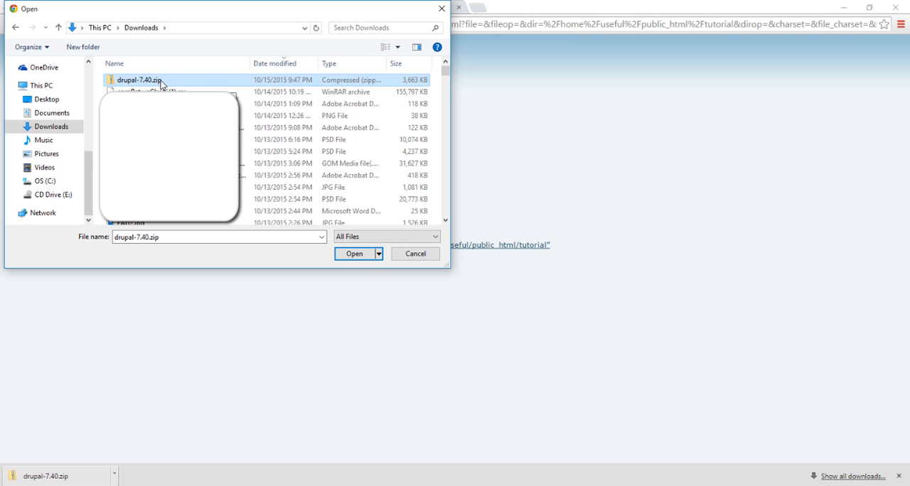
left_click(353, 255)
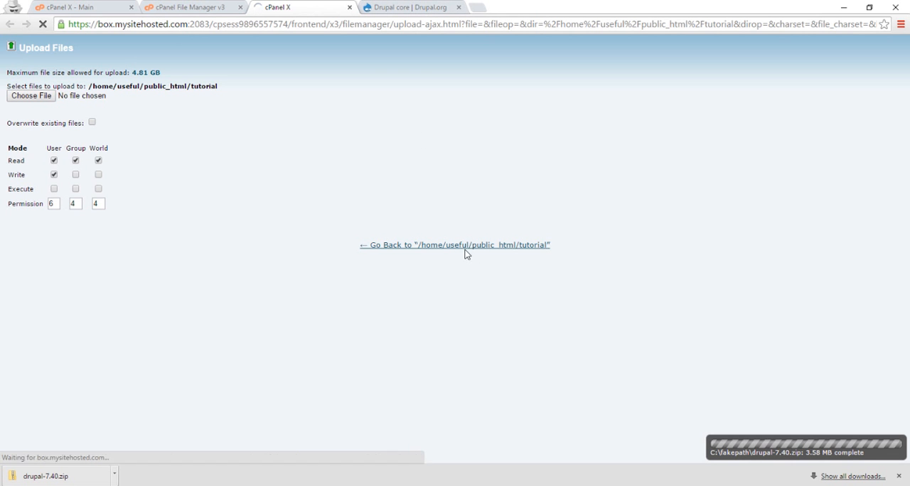
left_click(502, 246)
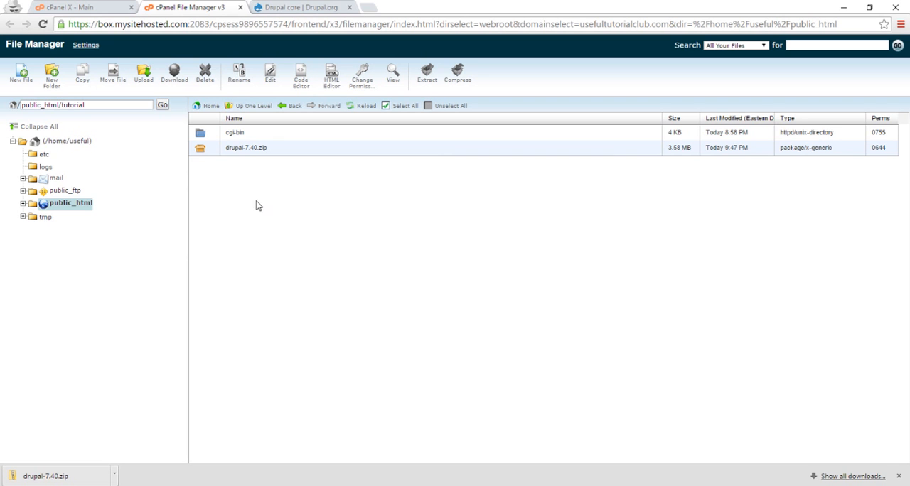
Extract drupal-7.40.zip into /public_html/tutorial and dismiss the extraction results
left_click(239, 152)
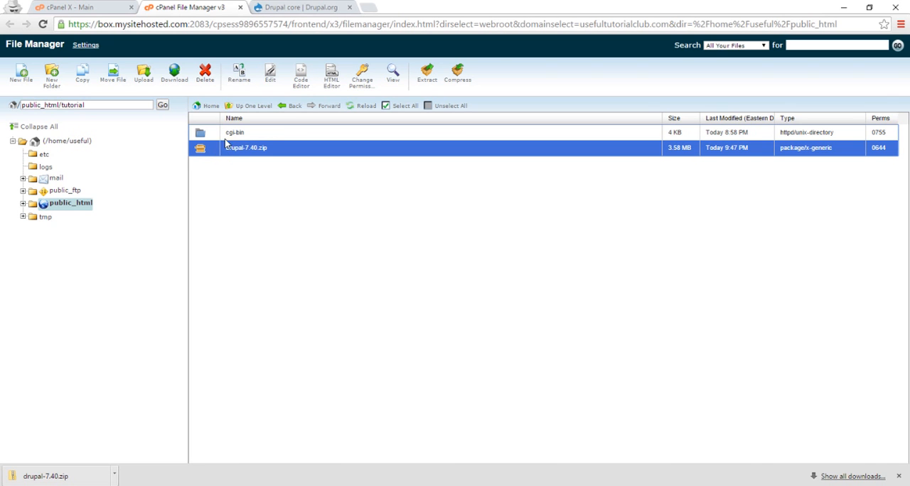
left_click(426, 75)
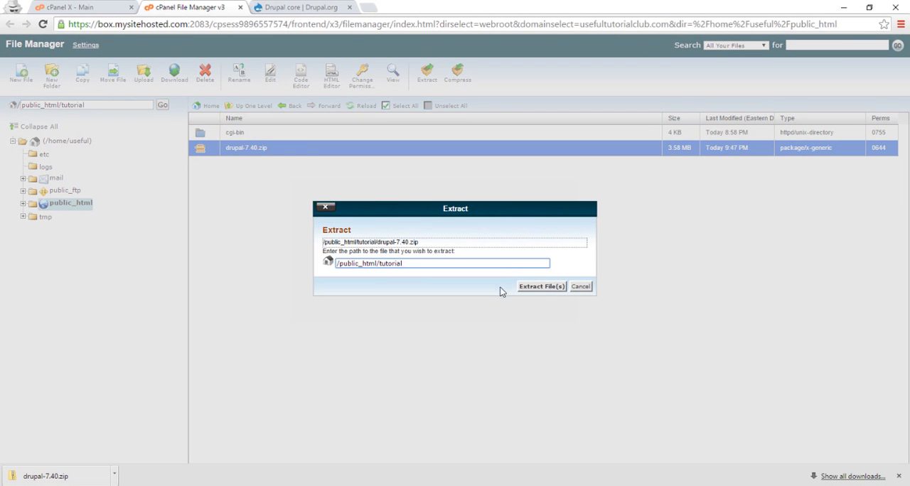
left_click(538, 287)
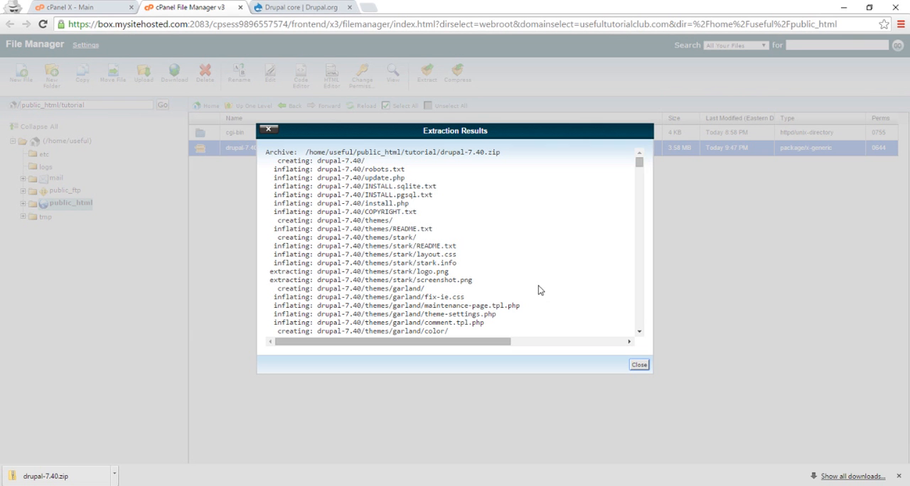
left_click(639, 365)
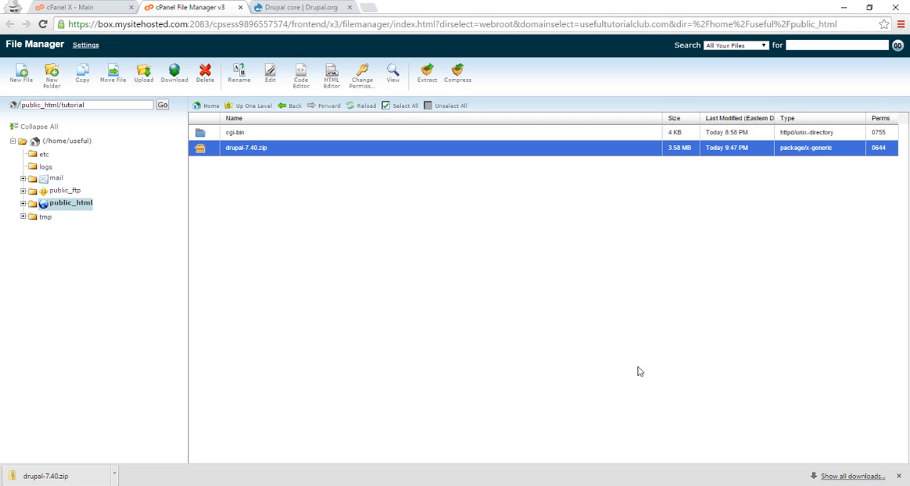
Refresh the tutorial folder's listing and delete the drupal-7.40.zip archive from it
left_click(361, 108)
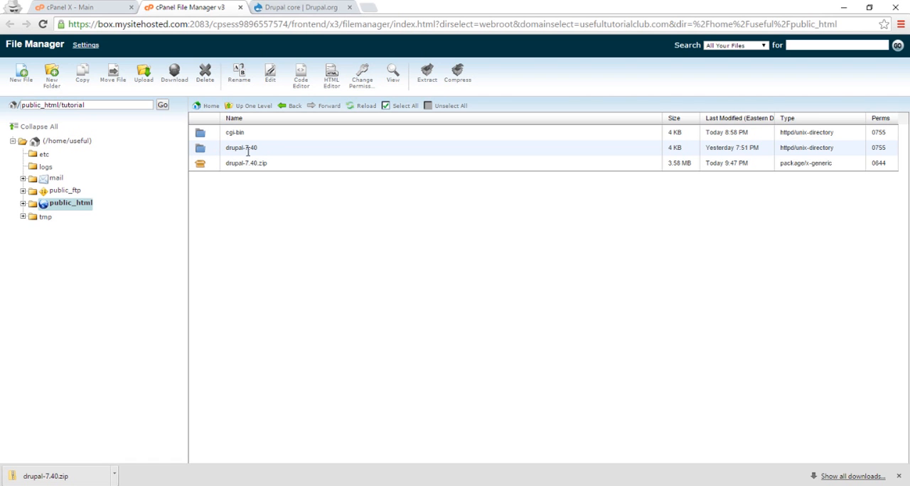
left_click(234, 162)
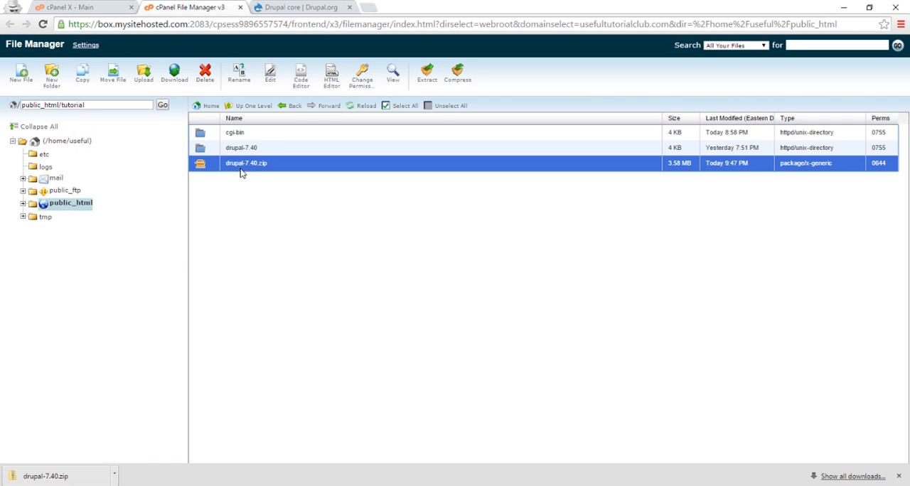
left_click(204, 74)
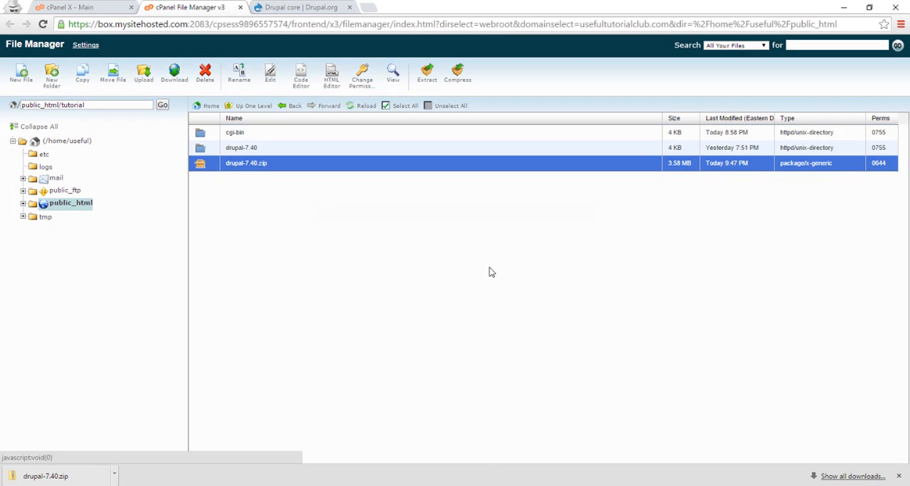
left_click(544, 286)
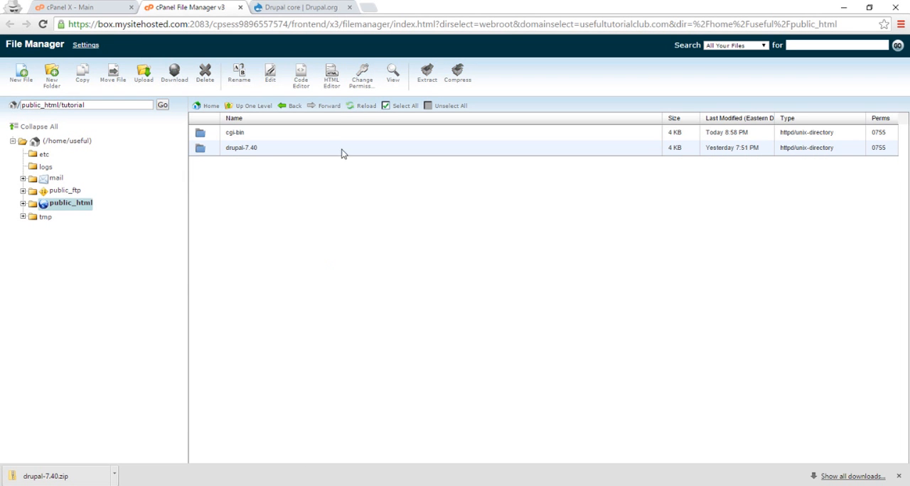
left_click(359, 108)
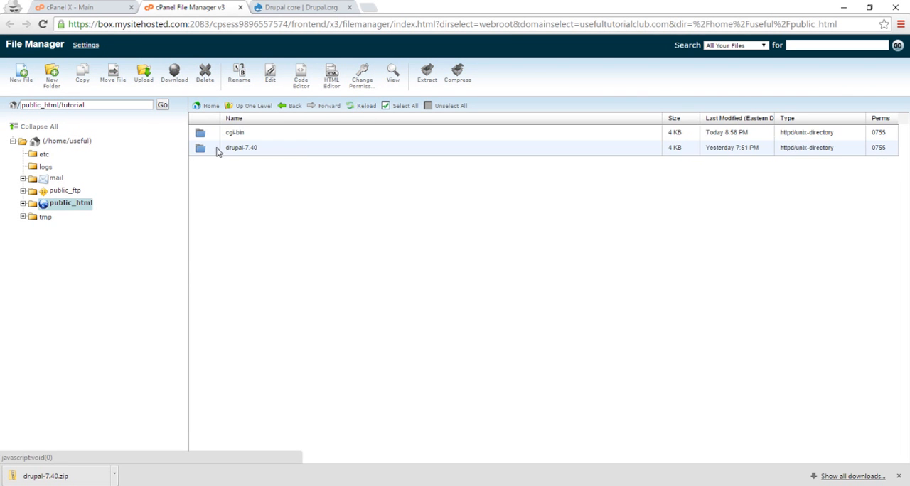
Look through the extracted files in the drupal-7.40 folder and go back to the tutorial folder
double_click(202, 149)
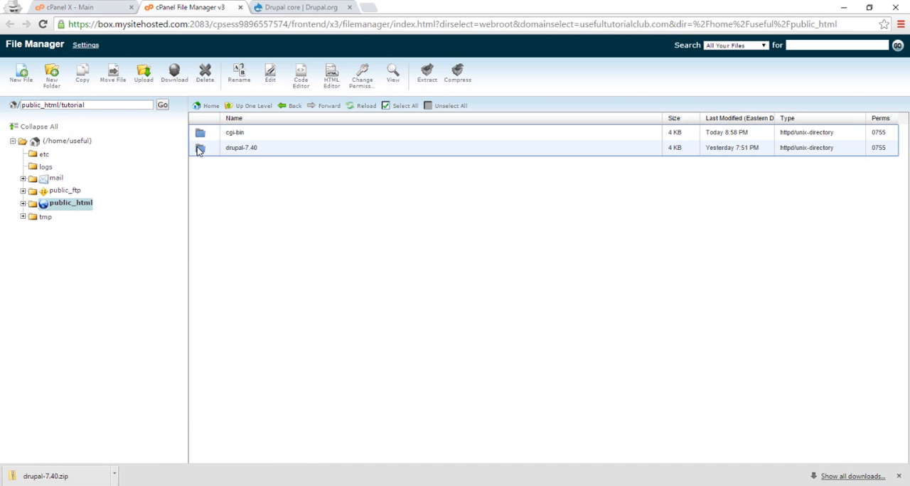
scroll(294, 319, "down", 1)
scroll(250, 184, "up", 1)
scroll(384, 398, "down", 1)
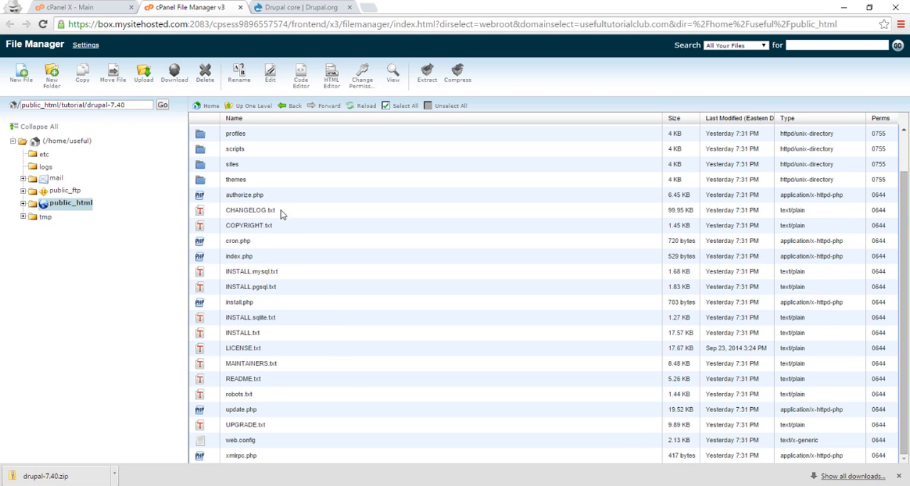
scroll(292, 232, "up", 1)
left_click(287, 106)
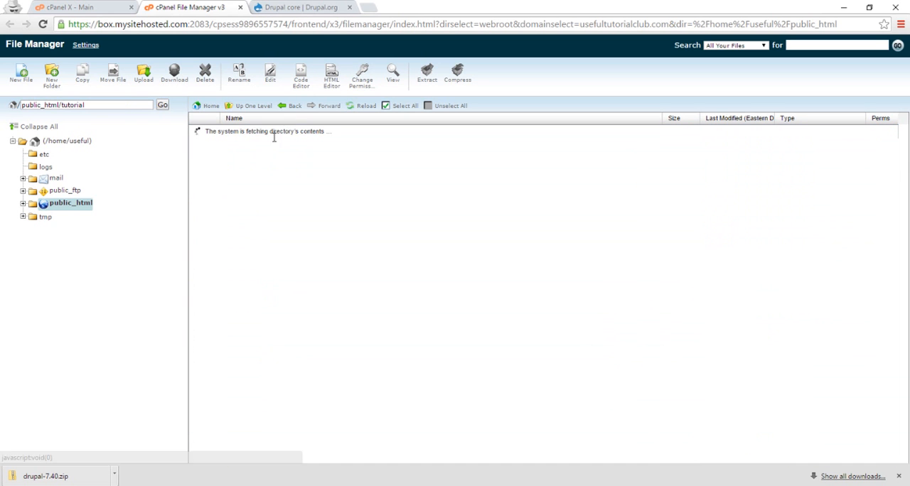
Move all files and folders inside drupal-7.40 to /public_html/tutorial/ and refresh the listing
double_click(212, 153)
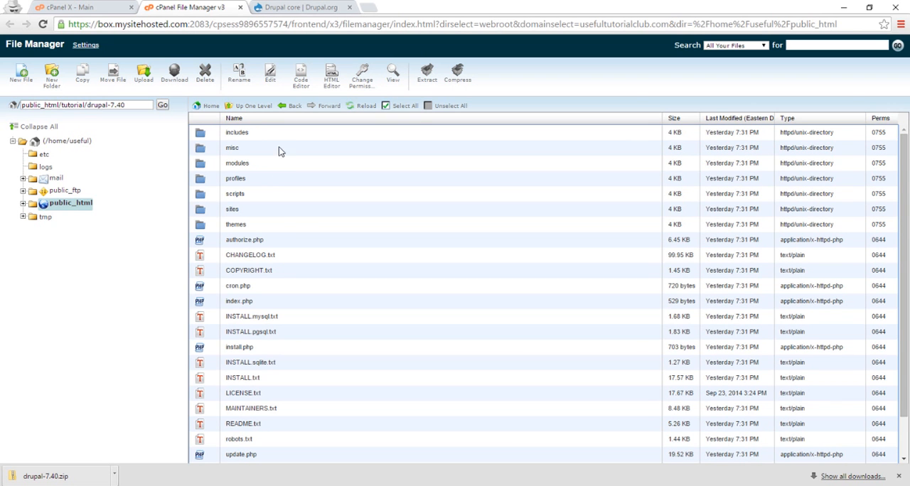
left_click(403, 106)
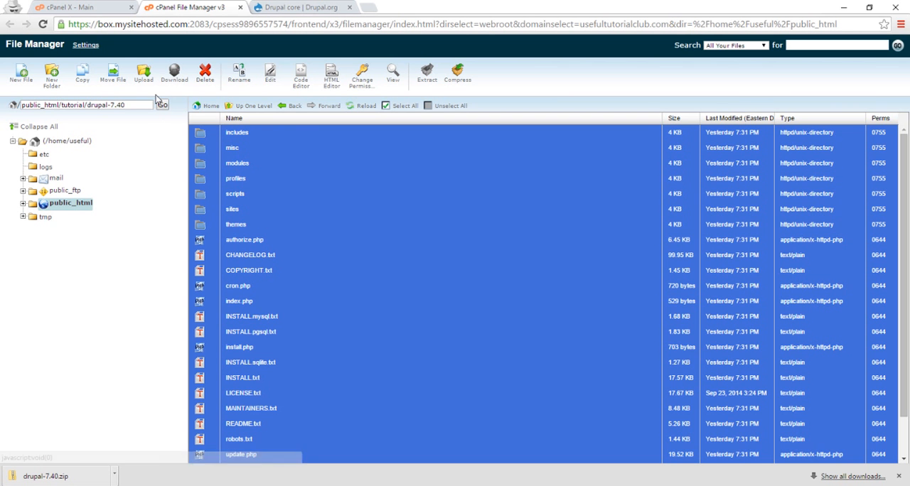
left_click(112, 74)
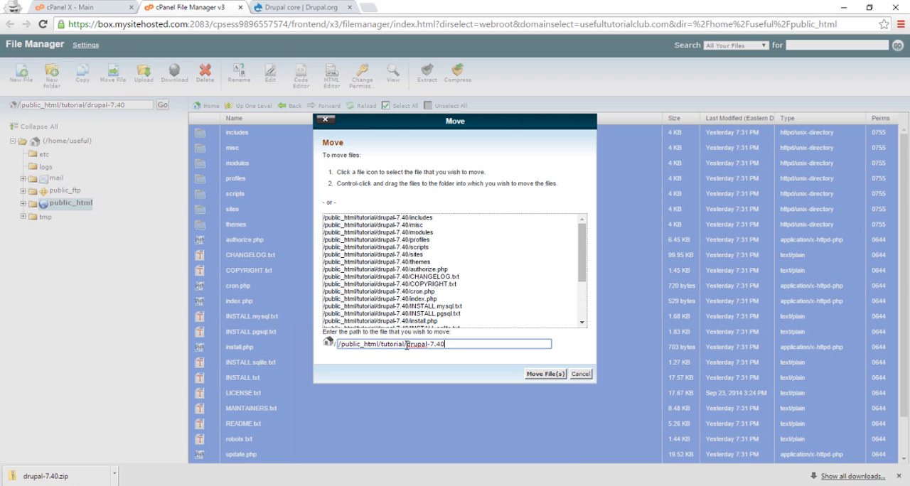
left_click_drag(405, 344, 457, 345)
key("BackSpace")
left_click(544, 373)
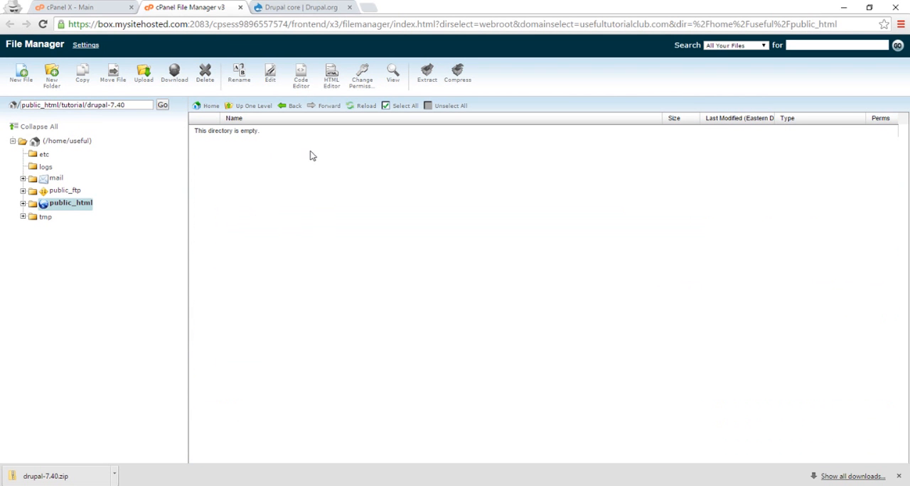
left_click(363, 110)
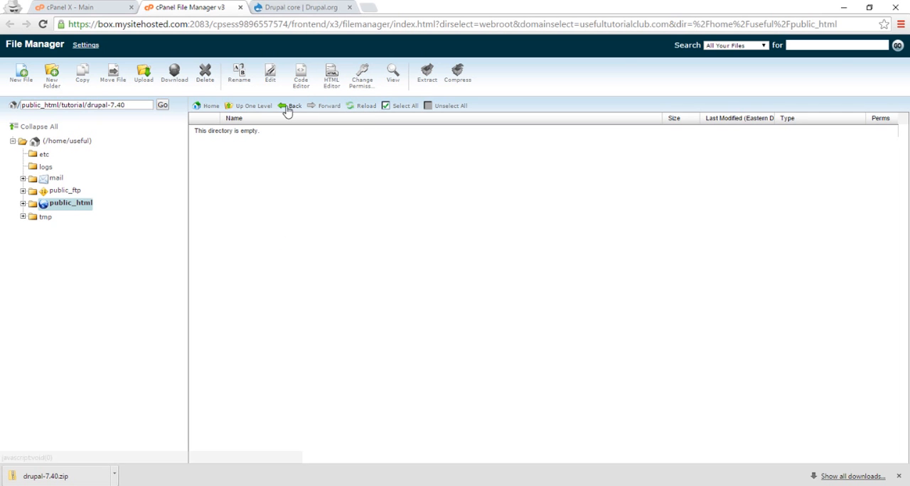
Go up to the tutorial folder, check the moved files and delete the emptied drupal-7.40 folder
left_click(249, 107)
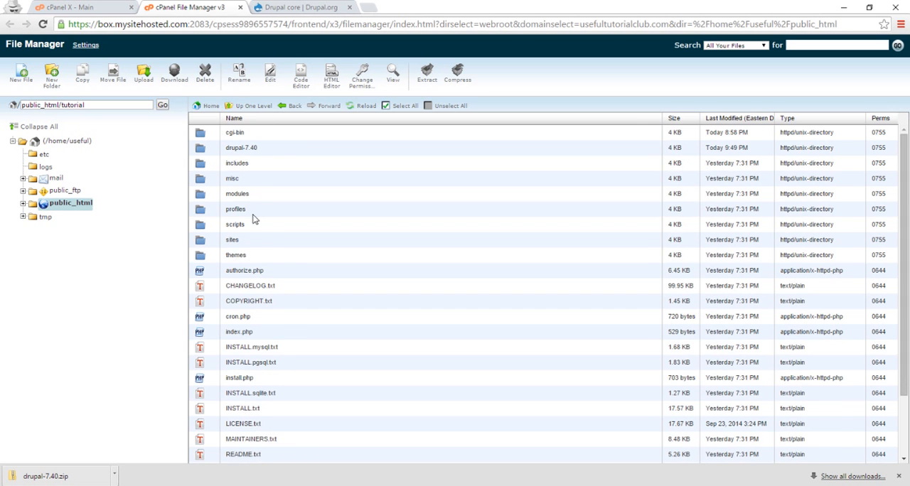
scroll(274, 200, "down", 2)
scroll(274, 200, "up", 3)
left_click(224, 150)
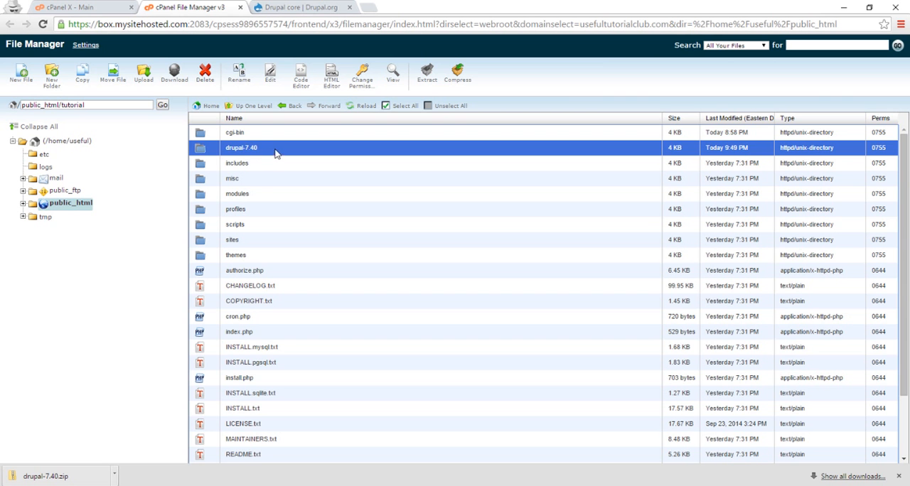
left_click(206, 75)
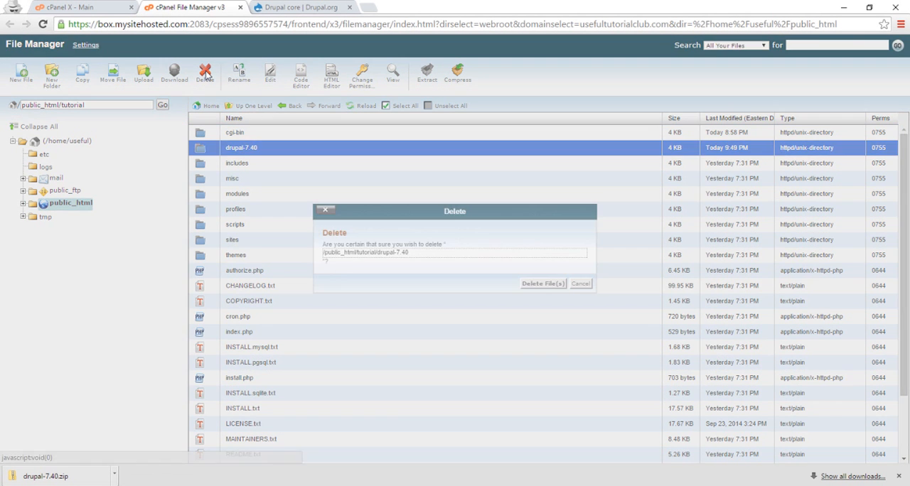
left_click(549, 285)
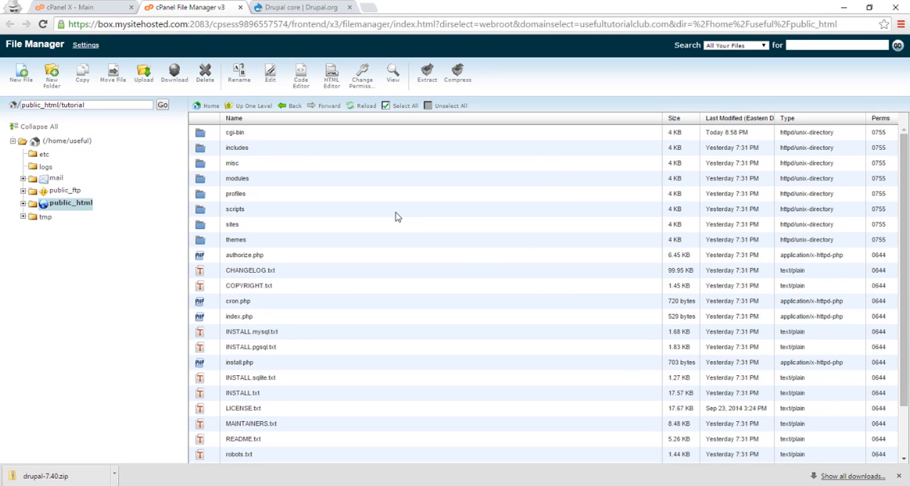
scroll(312, 326, "down", 2)
scroll(283, 302, "up", 1)
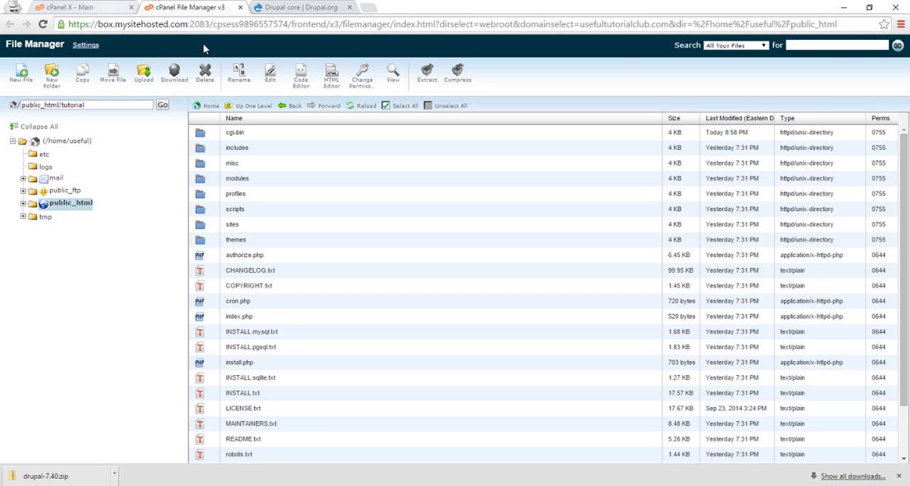
Open the Subdomains page from the cPanel home page and copy the address tutorial.usefultutorialclub.com
key("ctrl+t")
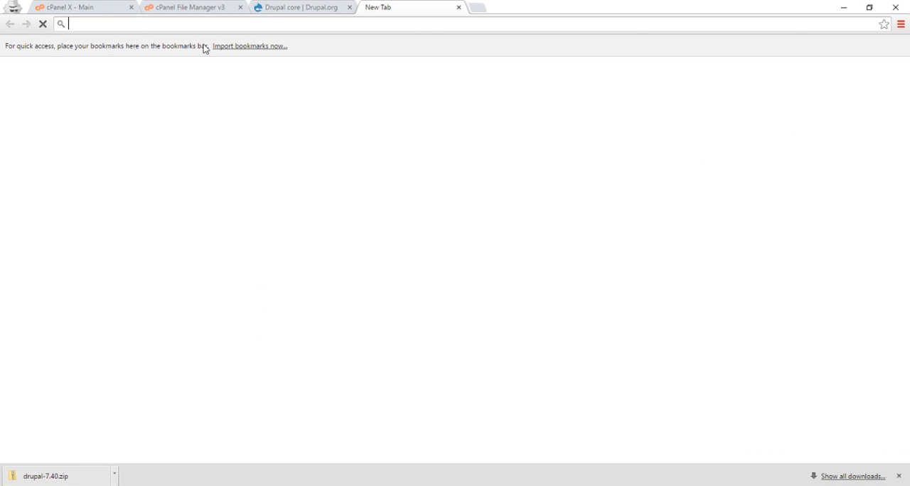
left_click(67, 7)
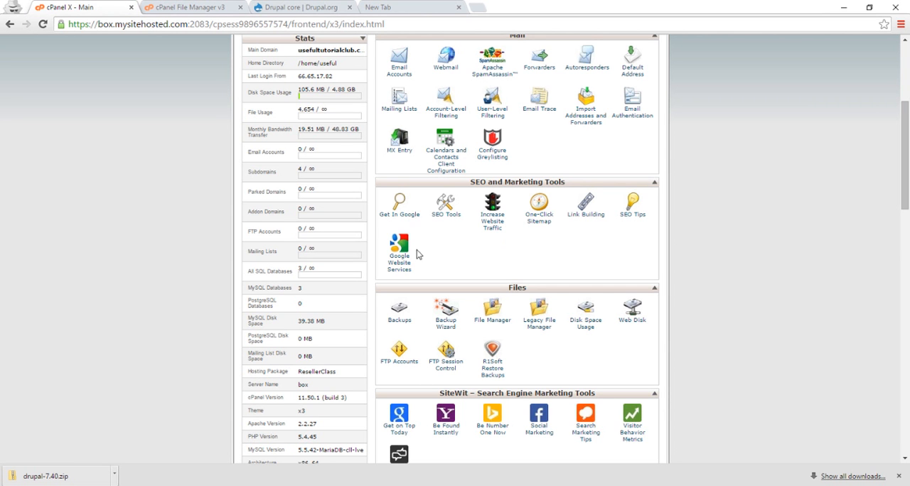
scroll(420, 239, "down", 2)
scroll(418, 375, "down", 4)
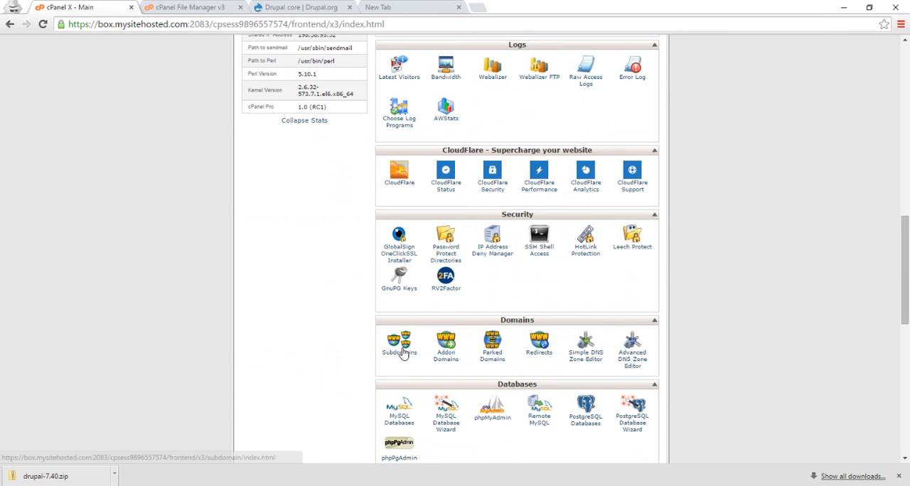
left_click(410, 355)
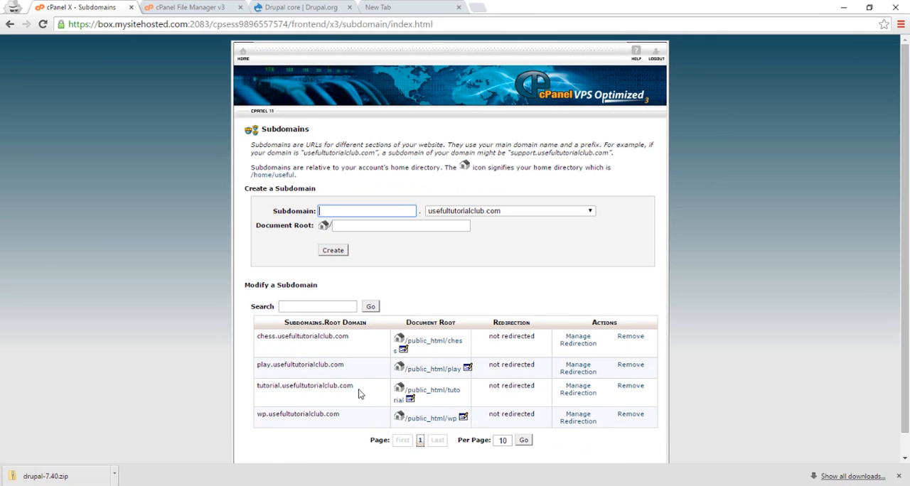
left_click_drag(353, 385, 254, 385)
key("ctrl+c")
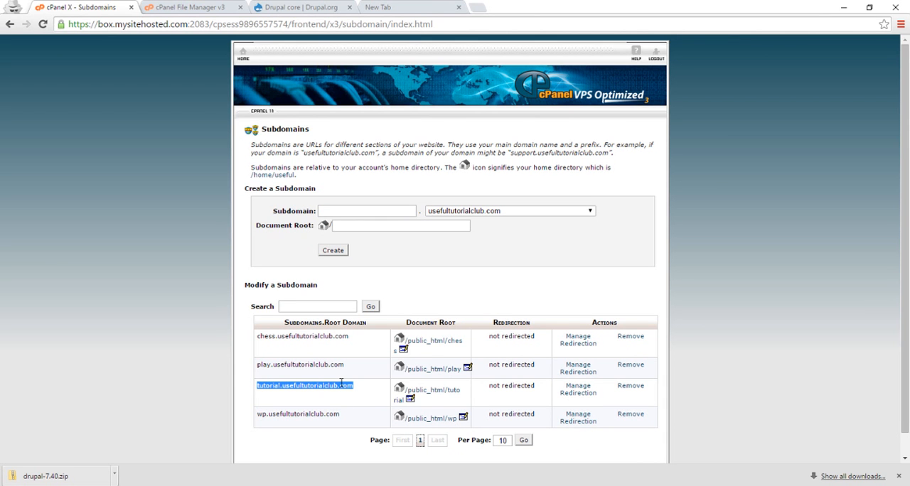
Load tutorial.usefultutorialclub.com in a new browser tab and close the spare blank tab
key("ctrl+t")
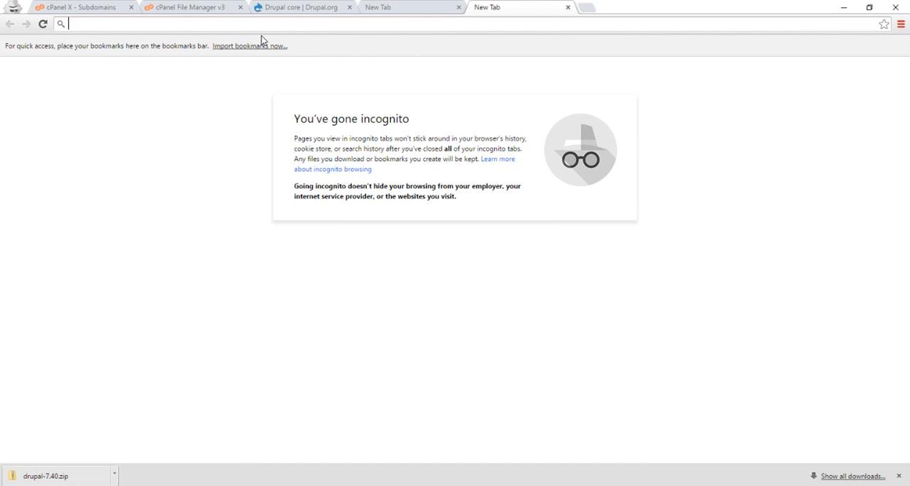
key("ctrl+v")
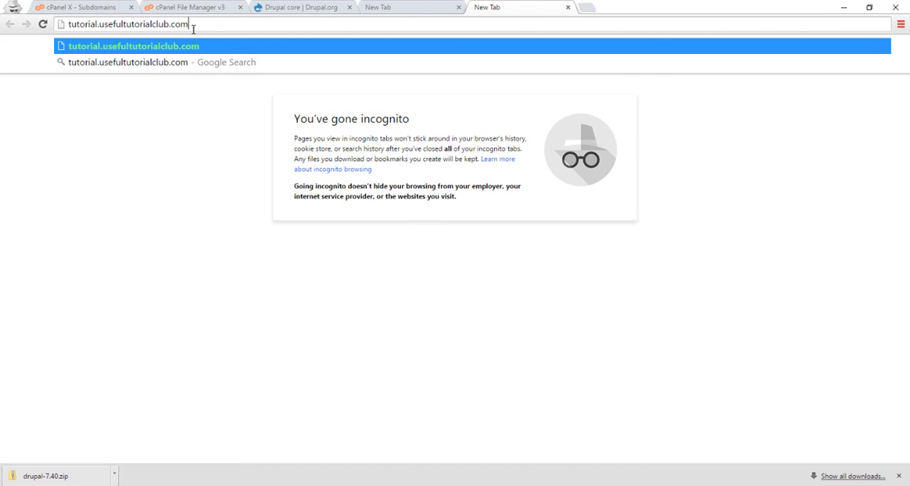
key("Return")
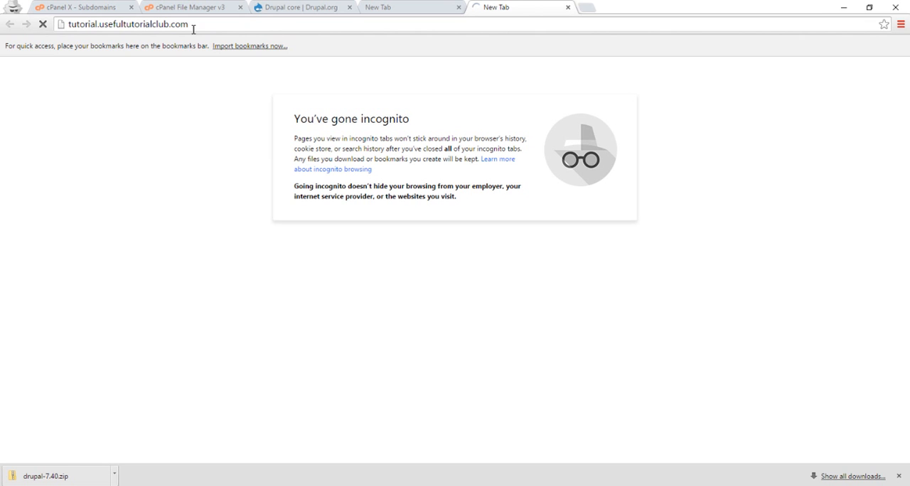
left_click(457, 7)
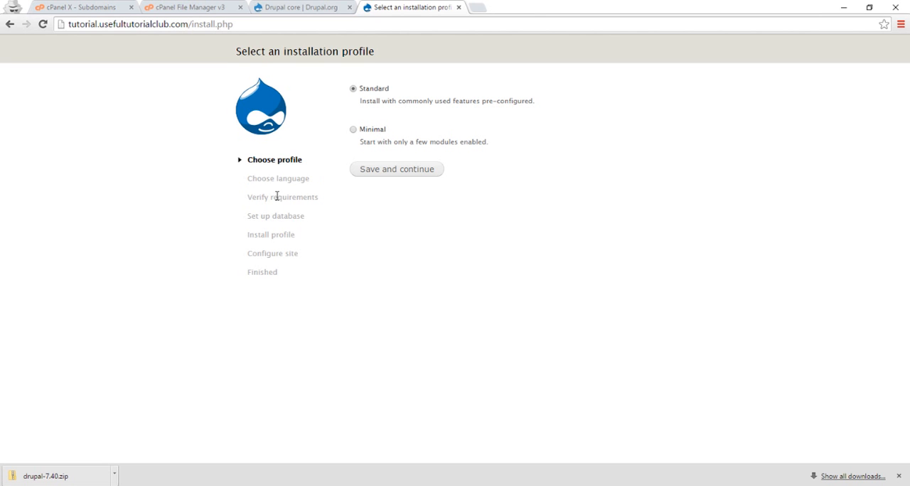
Review the Drupal installer's list of stages, from choosing the profile through database setup to the finish
left_click_drag(250, 200, 331, 203)
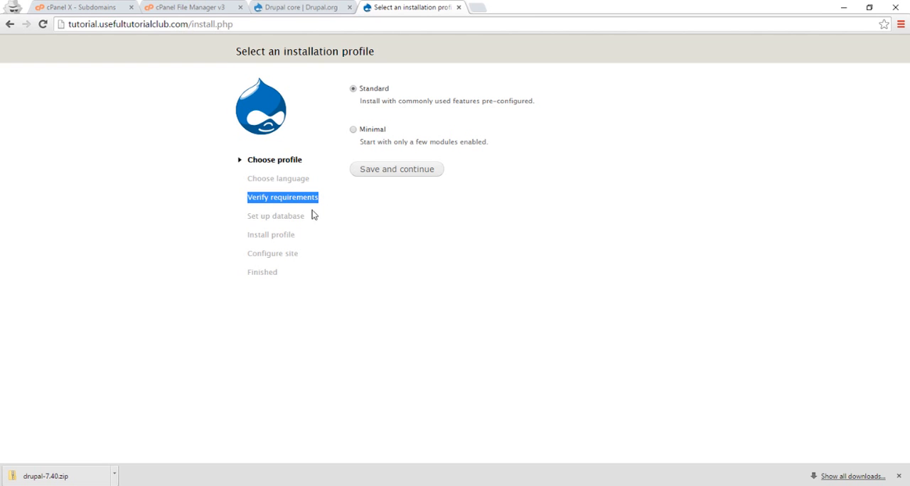
left_click_drag(253, 216, 310, 217)
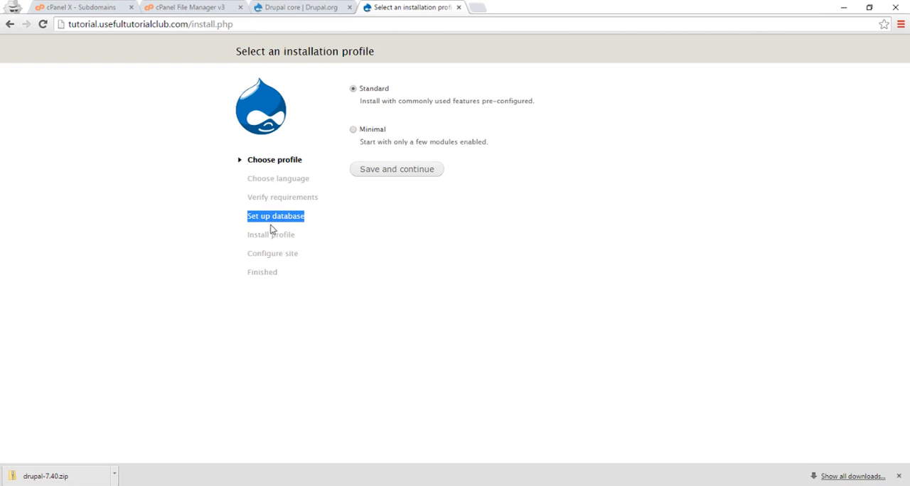
left_click_drag(249, 235, 250, 254)
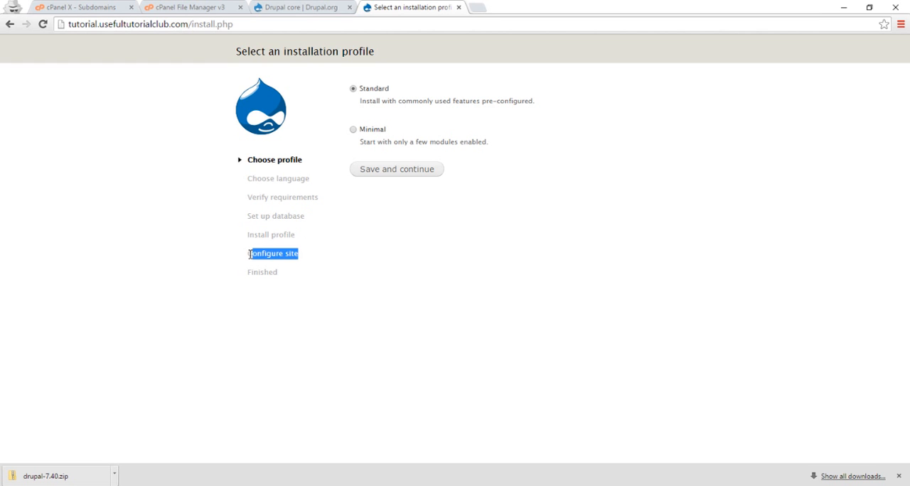
left_click_drag(282, 278, 227, 155)
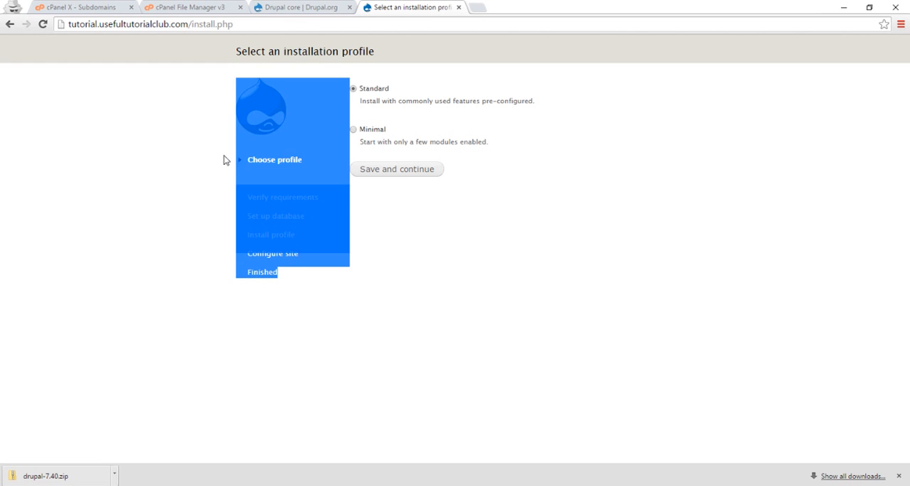
left_click(285, 240)
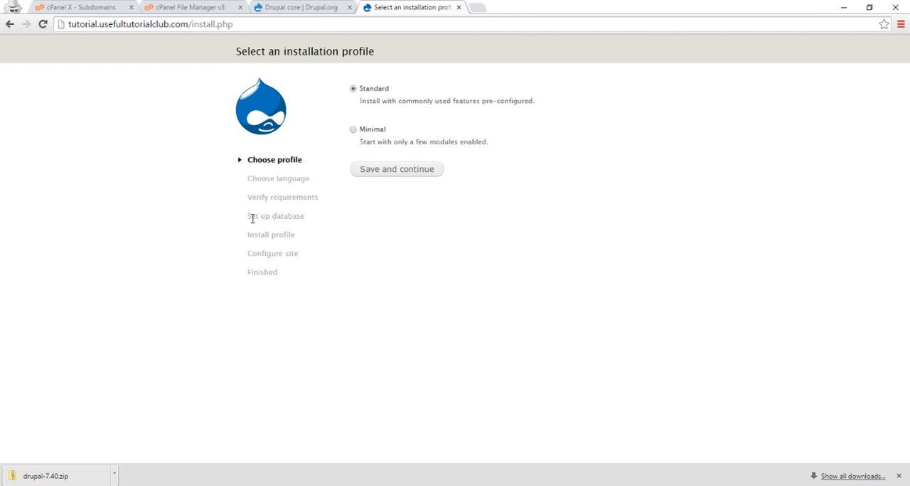
left_click_drag(248, 219, 327, 222)
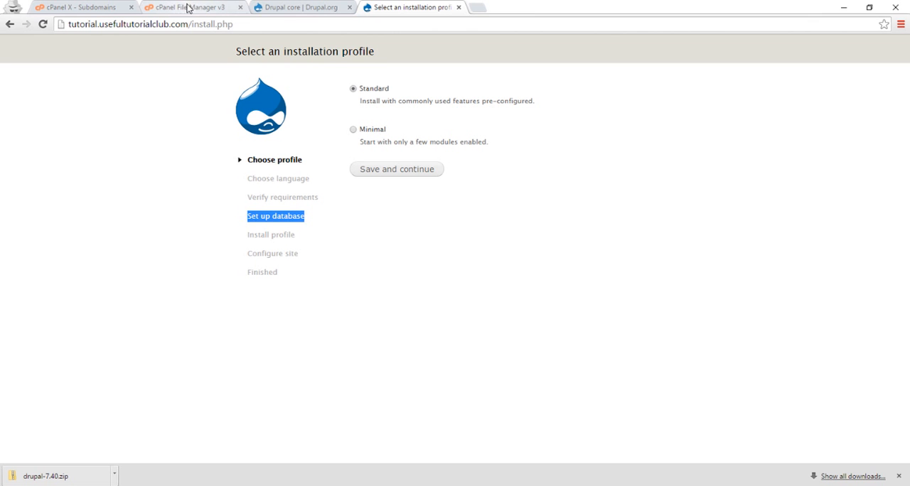
Go back to the cPanel home page and open the MySQL Databases page
left_click(106, 7)
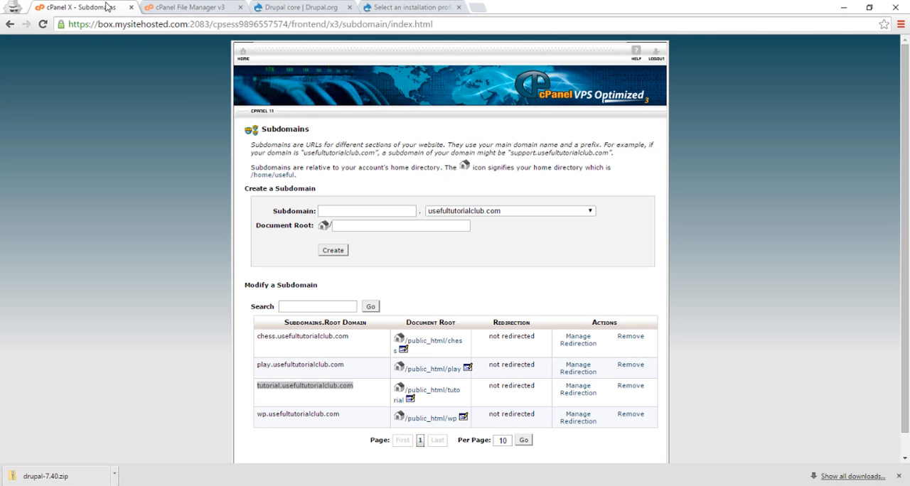
left_click(242, 54)
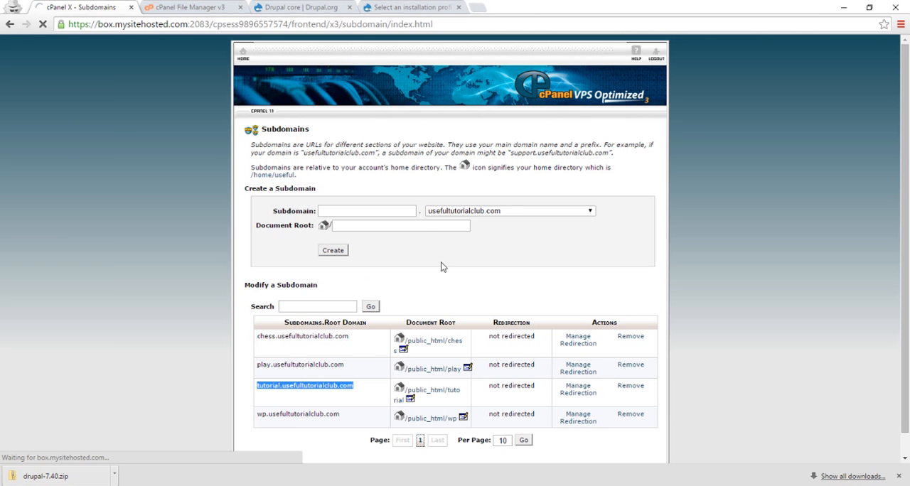
scroll(477, 270, "down", 4)
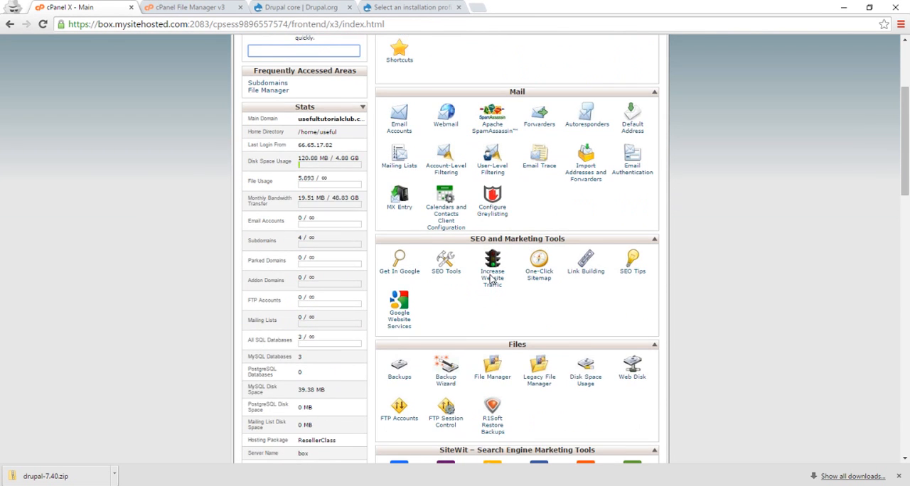
scroll(530, 279, "down", 8)
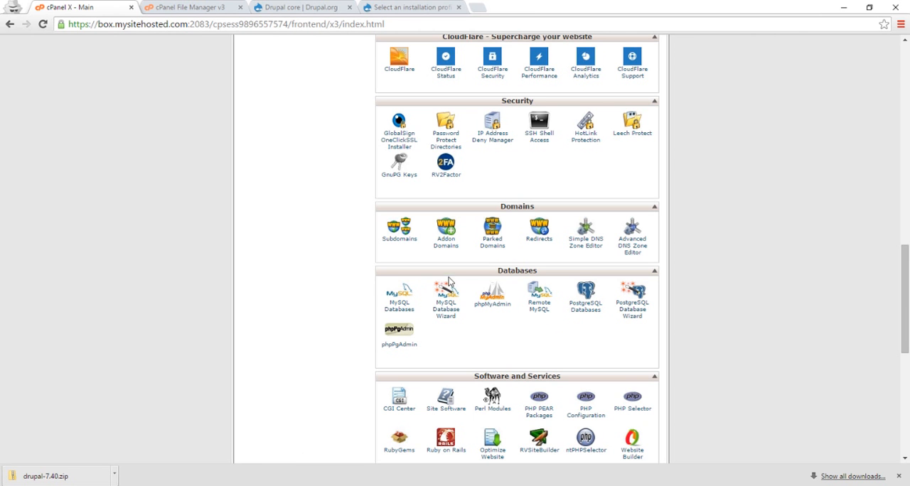
left_click(400, 298)
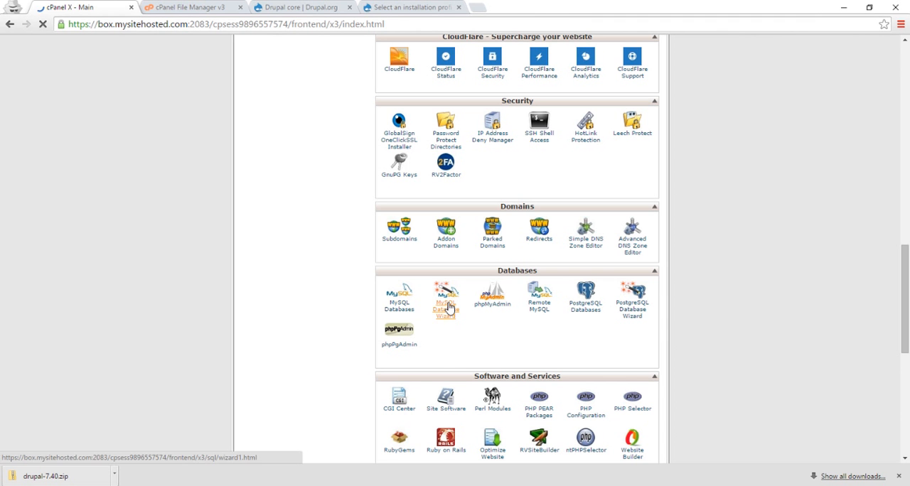
Create a new MySQL database with the name tutorialdb after the useful_ prefix
scroll(369, 256, "down", 4)
scroll(361, 236, "up", 3)
scroll(392, 238, "down", 3)
scroll(376, 215, "up", 3)
scroll(377, 214, "down", 1)
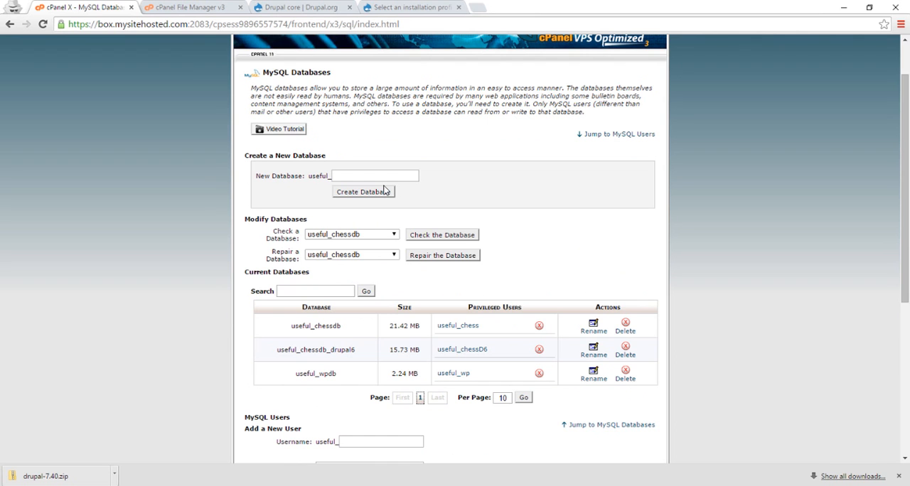
left_click(340, 176)
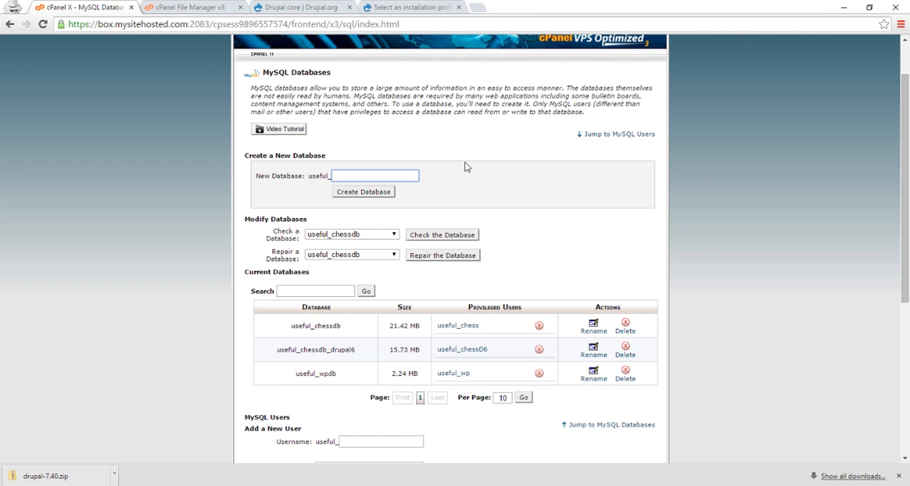
left_click(397, 9)
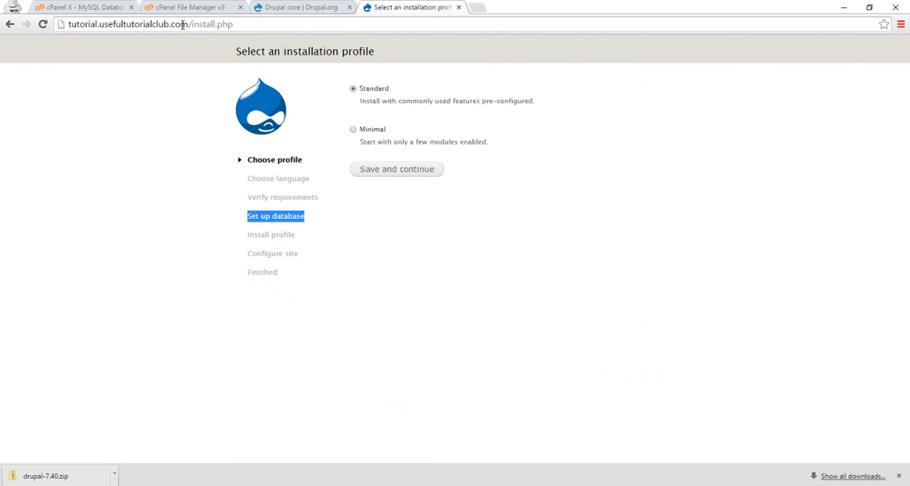
left_click(81, 8)
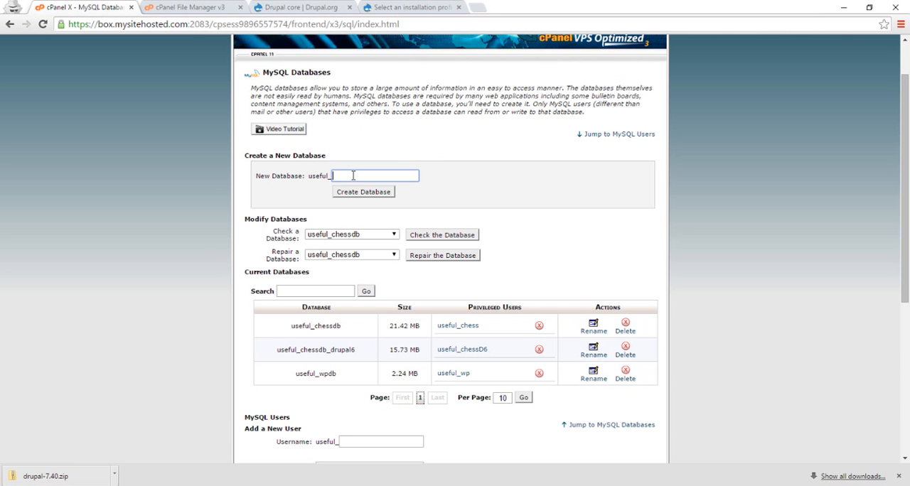
type("tutorialdb")
scroll(343, 252, "up", 1)
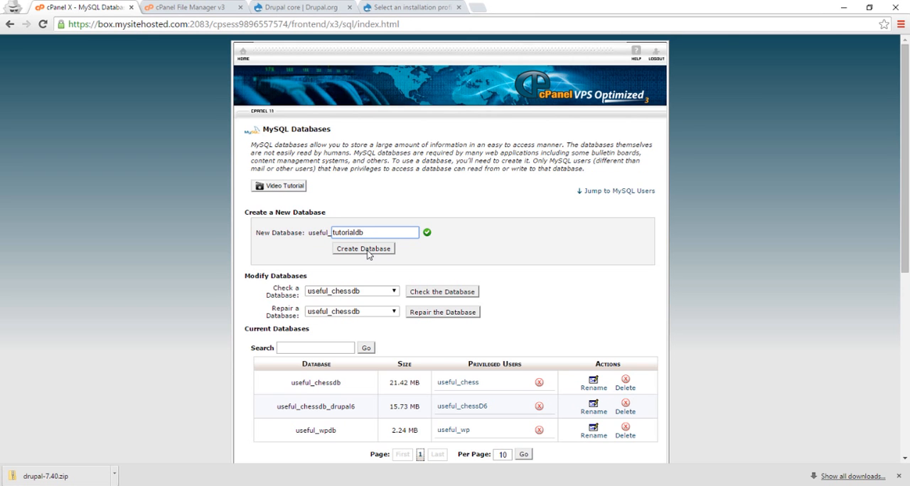
left_click(365, 254)
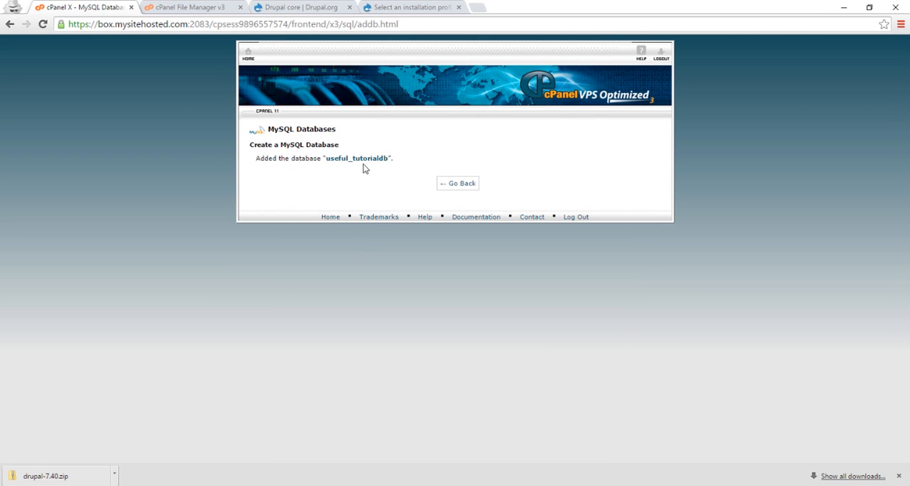
Return to the MySQL Databases page and check the useful_tutorialdb entry among the current databases
left_click_drag(327, 160, 369, 160)
left_click(263, 155)
left_click(460, 189)
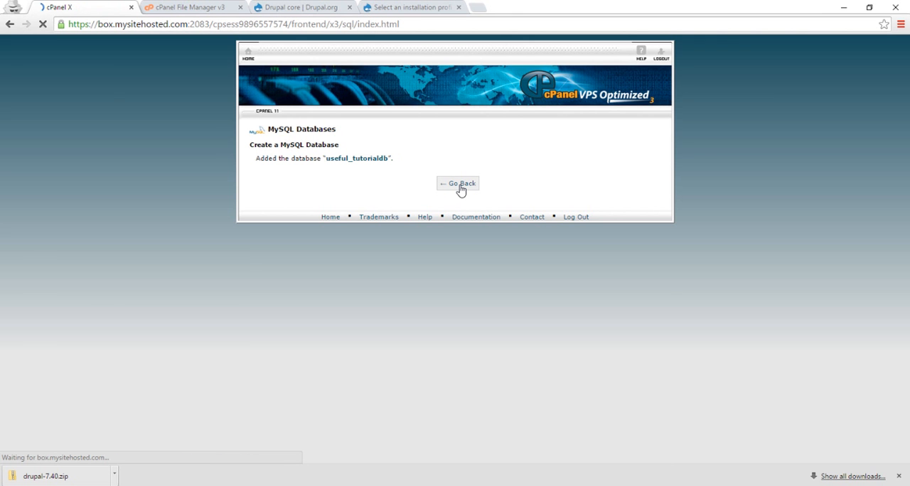
scroll(420, 226, "down", 2)
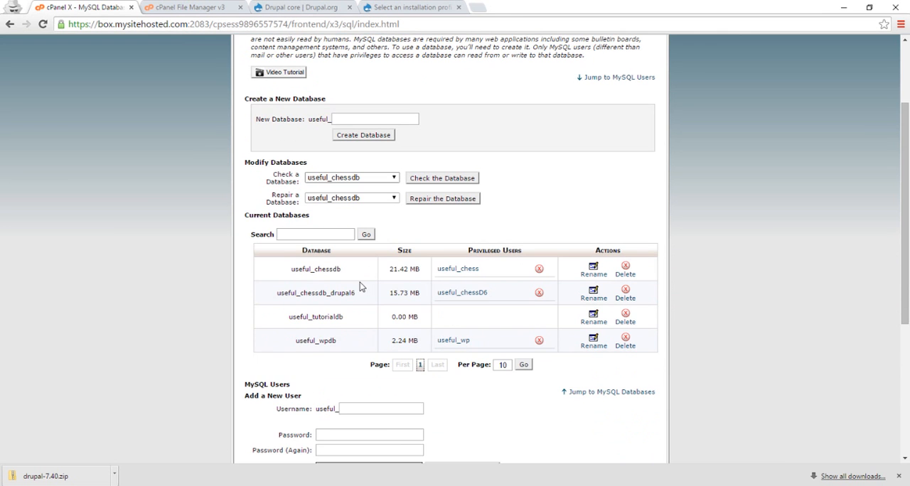
left_click_drag(349, 322, 287, 318)
scroll(366, 264, "down", 3)
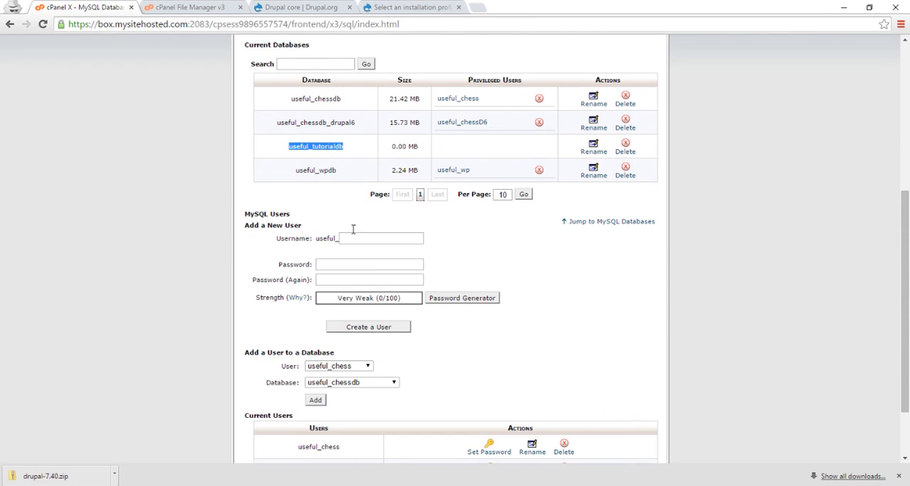
scroll(359, 258, "up", 1)
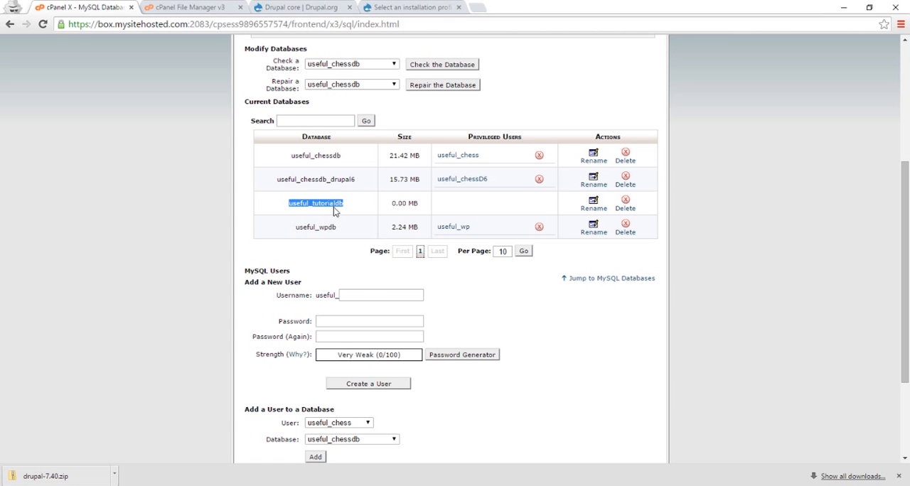
scroll(267, 284, "down", 1)
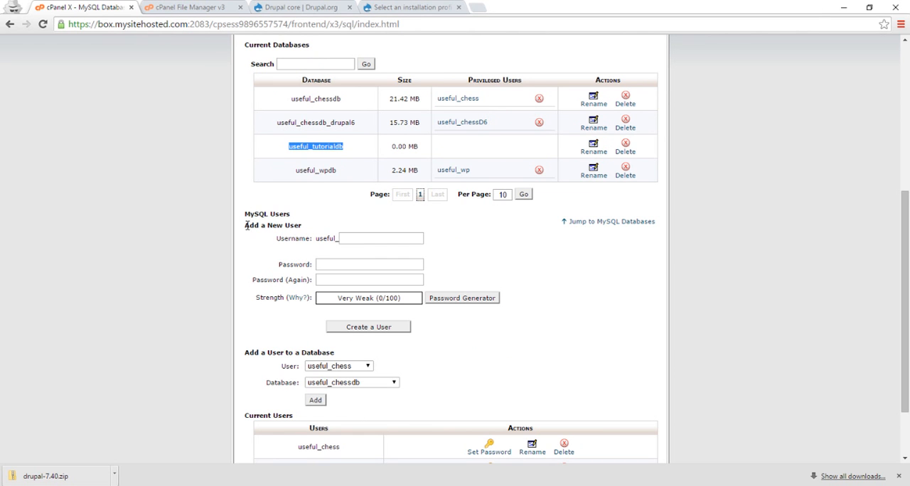
Enter tutUser as the username for a new MySQL user
left_click_drag(246, 215, 299, 215)
left_click(303, 224)
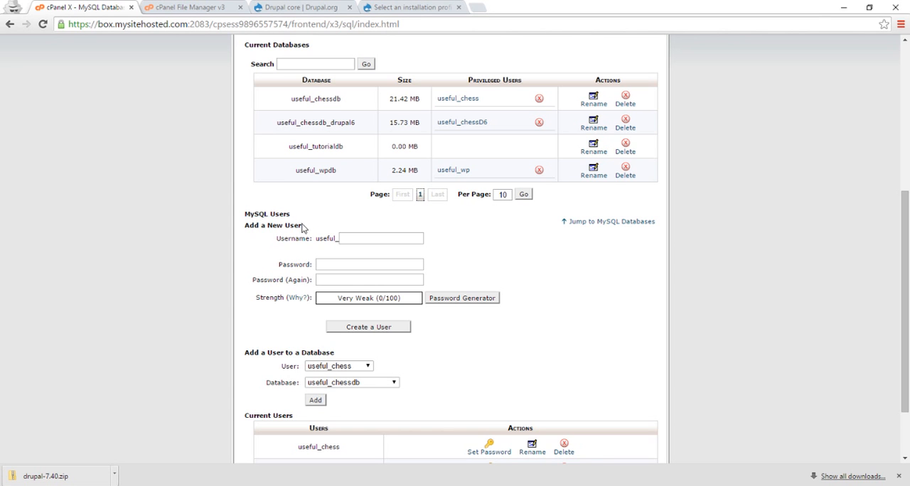
left_click_drag(246, 228, 307, 242)
left_click(282, 240)
left_click(364, 237)
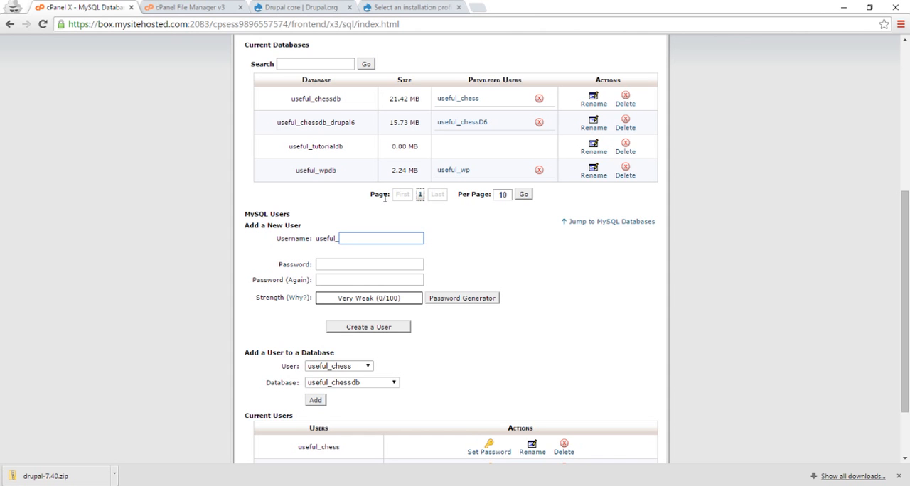
type("tutUser")
left_click(327, 267)
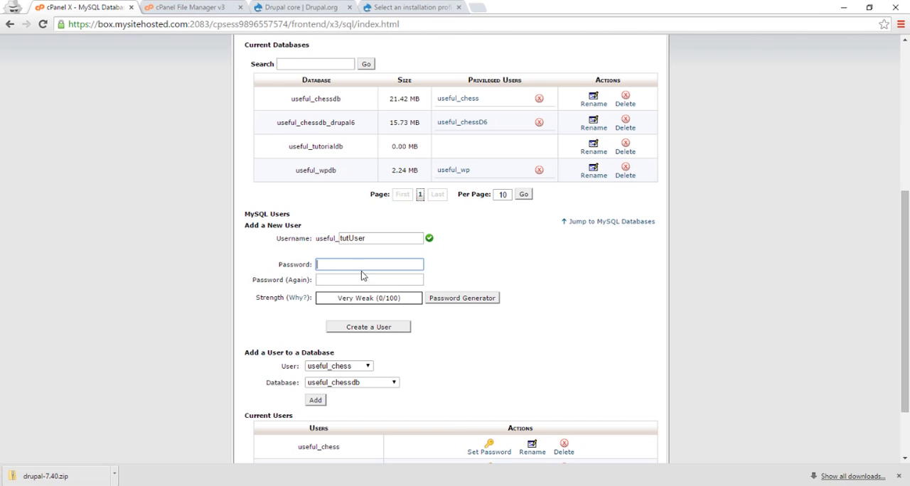
Open the Password Generator, then switch to a new Notepad window, narrow it and place it beside the dialog
left_click(459, 299)
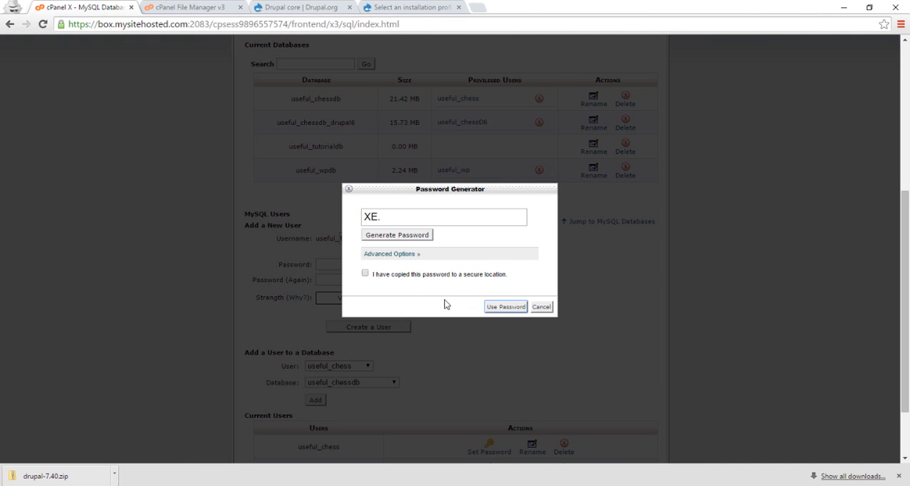
left_click_drag(454, 217, 348, 214)
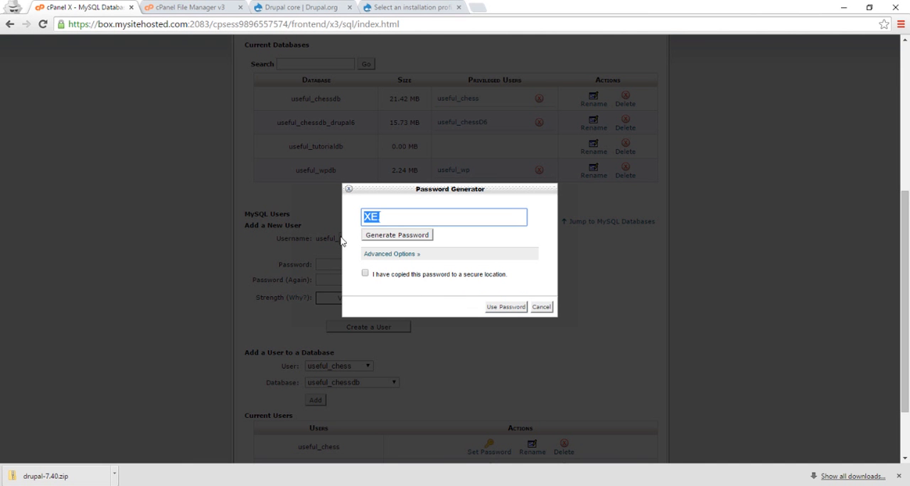
key("super+r")
type("no")
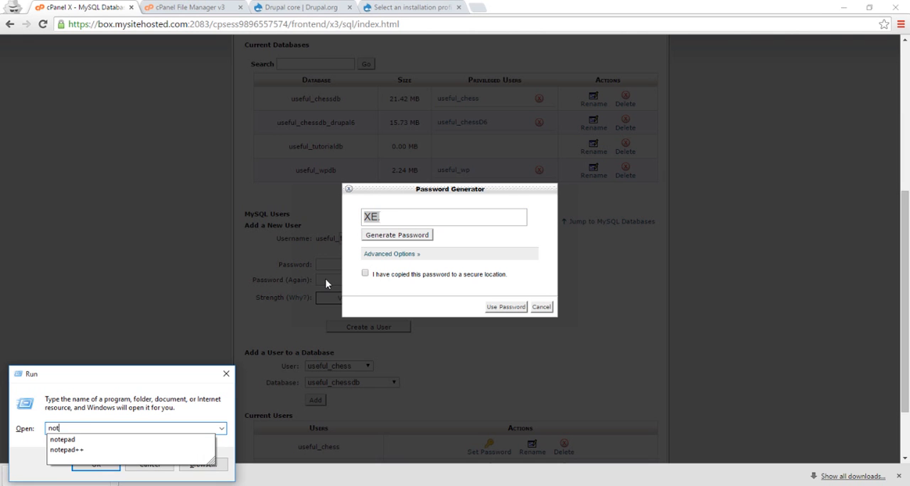
type("tepad")
key("Return")
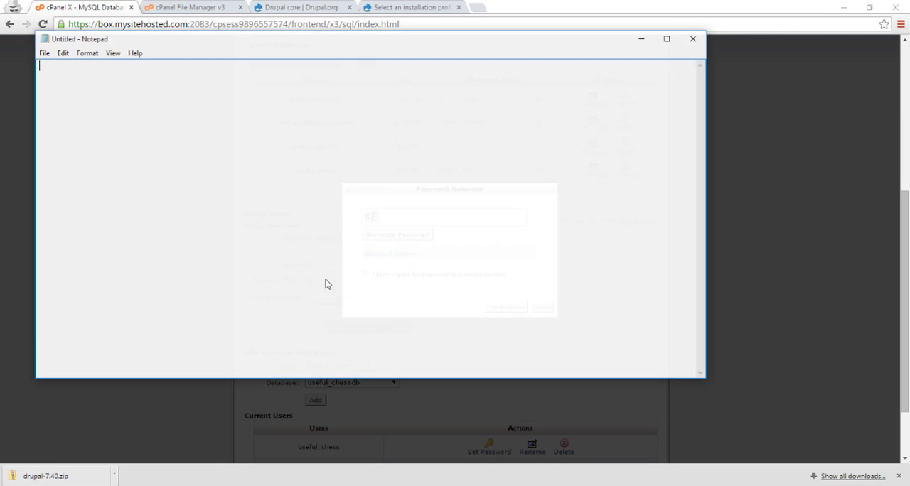
left_click_drag(707, 105, 375, 103)
left_click_drag(262, 40, 789, 84)
Generate a fresh password for the database user and paste it into the empty Notepad document
left_click(412, 242)
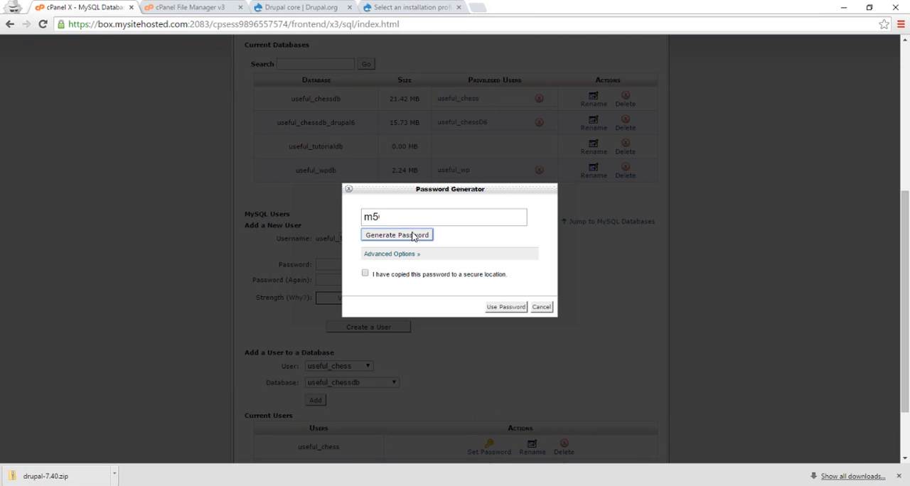
left_click_drag(426, 220, 357, 219)
key("ctrl+c")
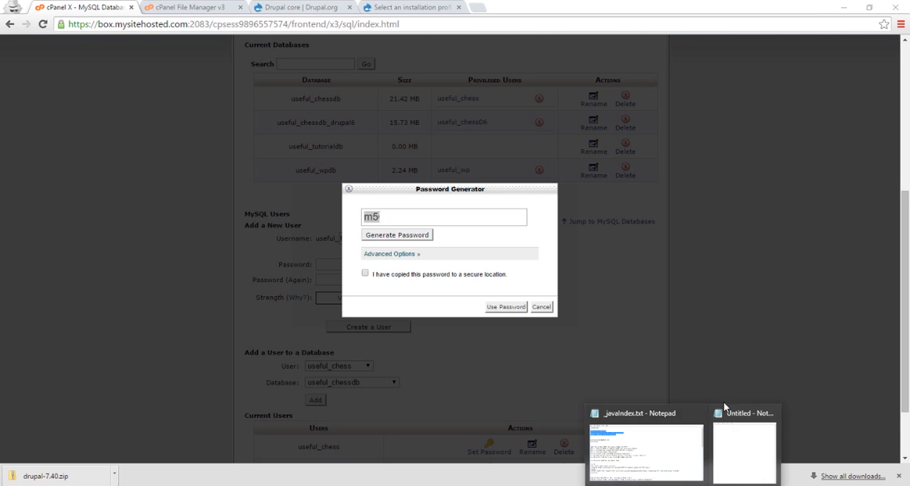
left_click(741, 459)
key("ctrl+v")
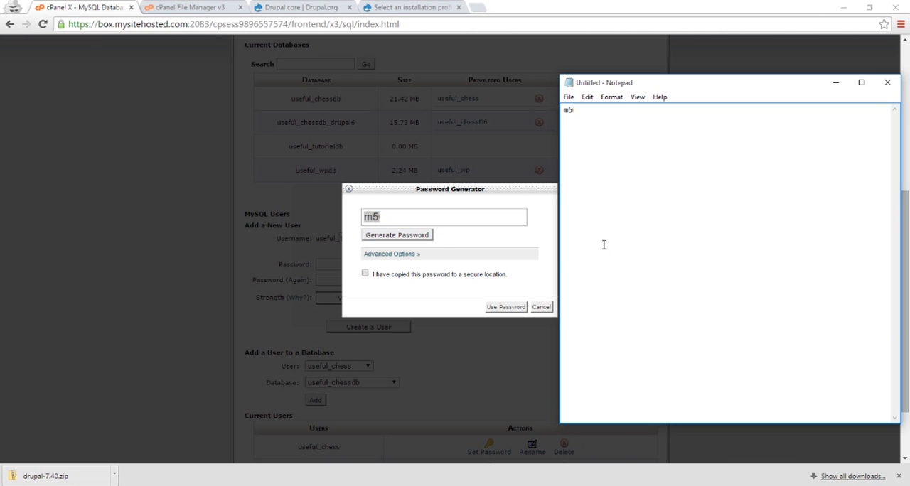
Generate another password and append it to the first one in Notepad to form a longer password
left_click(414, 240)
left_click(414, 240)
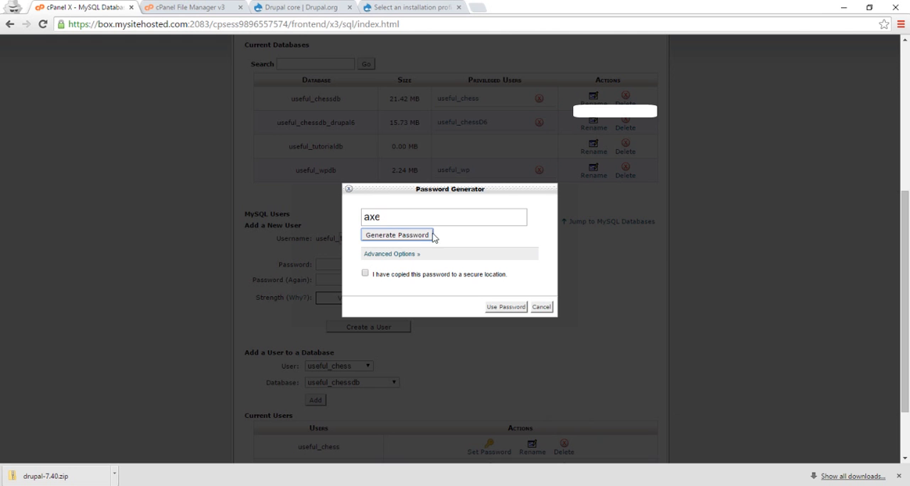
left_click_drag(387, 217, 347, 205)
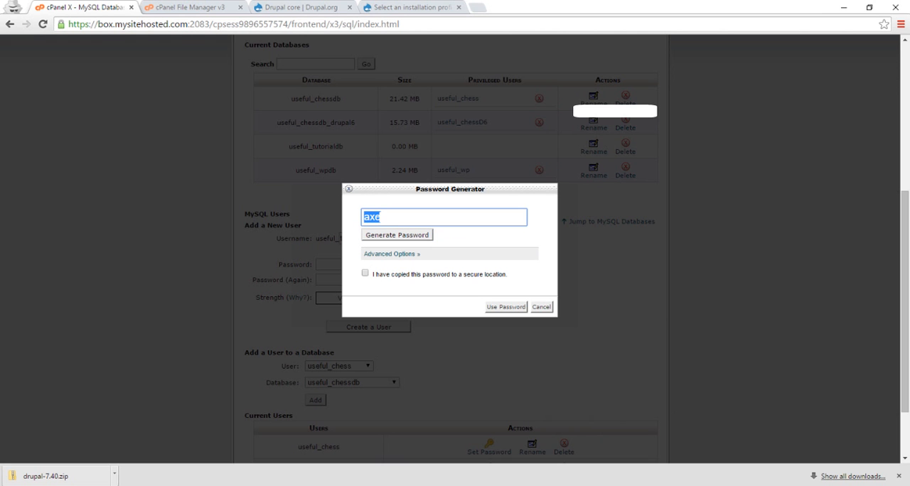
left_click(722, 442)
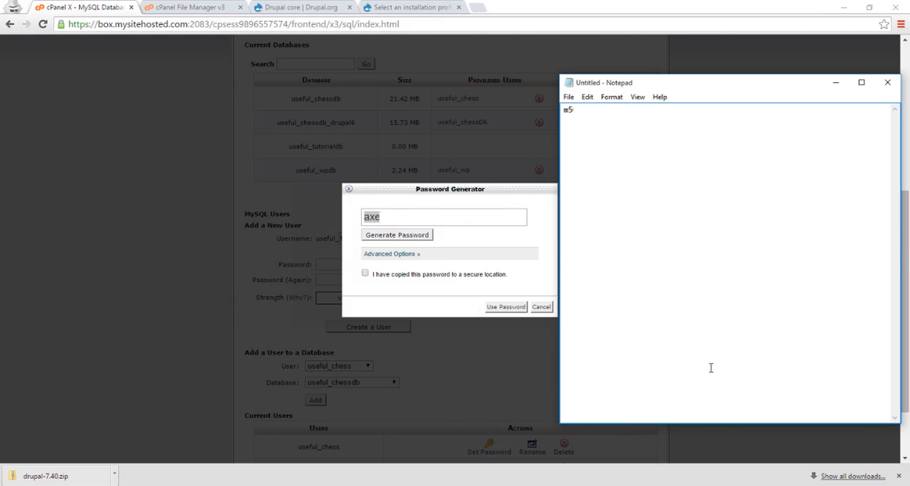
key("ctrl+v")
left_click_drag(666, 85, 645, 97)
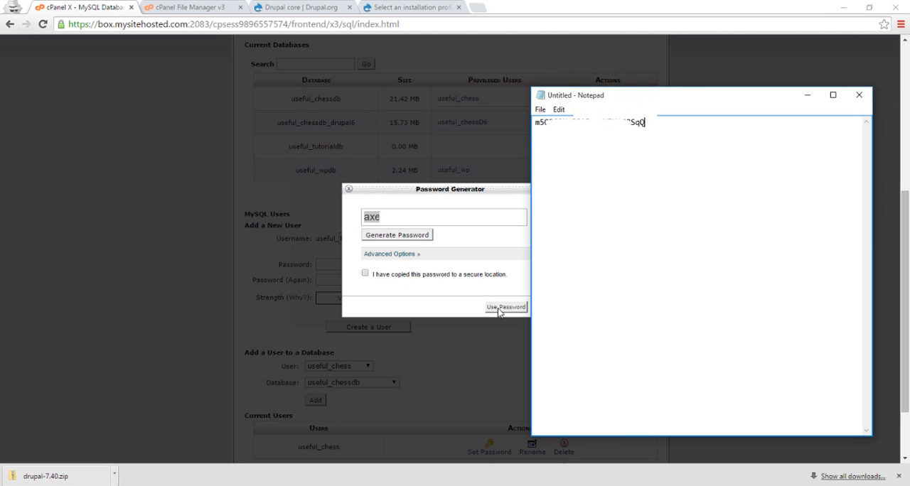
Close the Password Generator without using its password and copy the combined password from Notepad
left_click(348, 189)
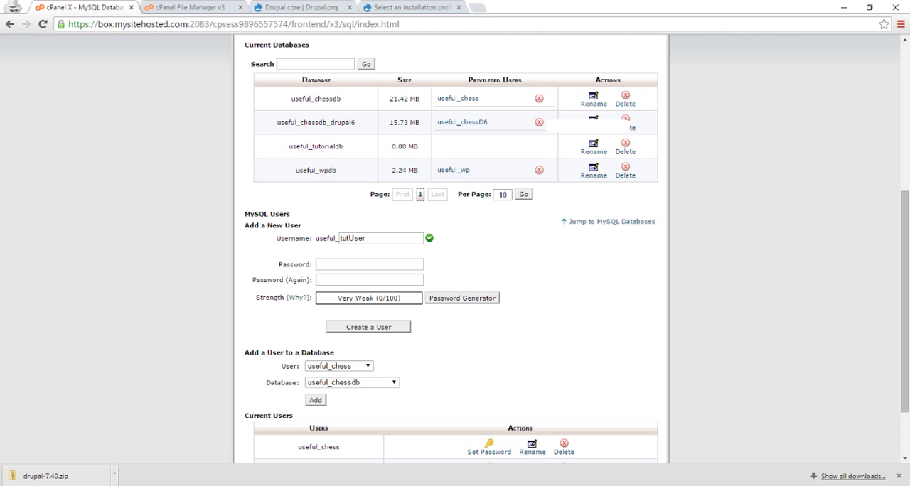
left_click(735, 447)
left_click_drag(646, 122, 502, 125)
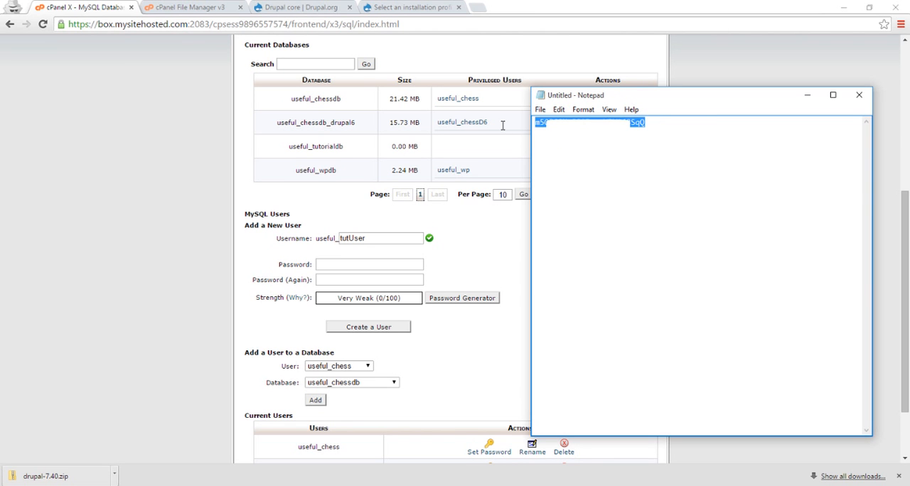
Paste the combined password into both password fields and create the MySQL user tutUser
left_click(331, 265)
key("ctrl+v")
left_click(325, 279)
key("ctrl+v")
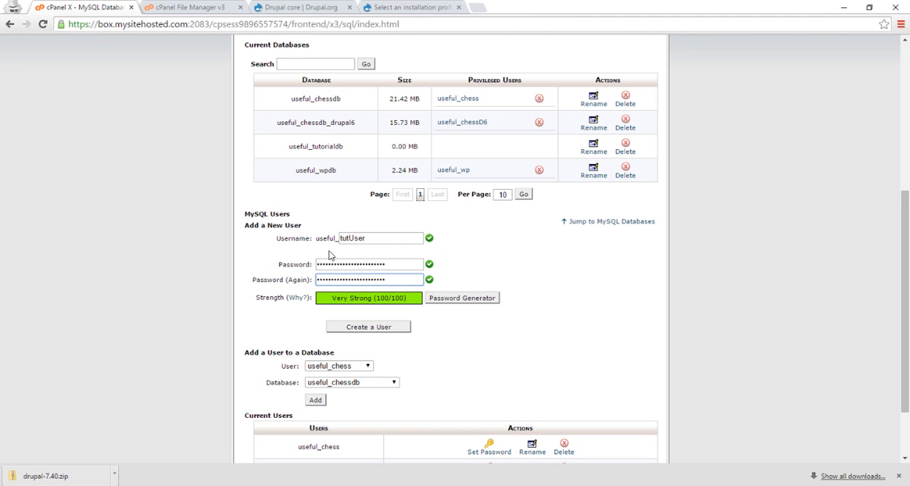
left_click(370, 331)
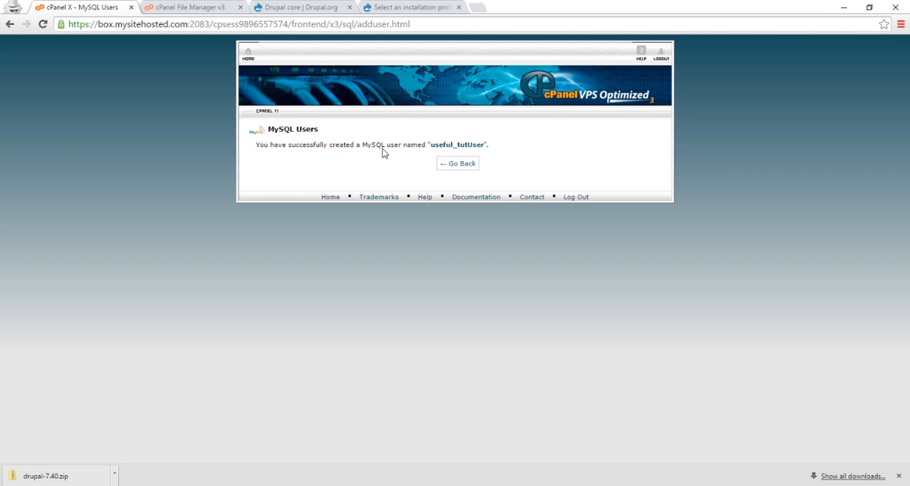
Return to the MySQL databases overview and examine the entries for useful_tutorialdb and useful_tutUser
left_click_drag(430, 146, 486, 145)
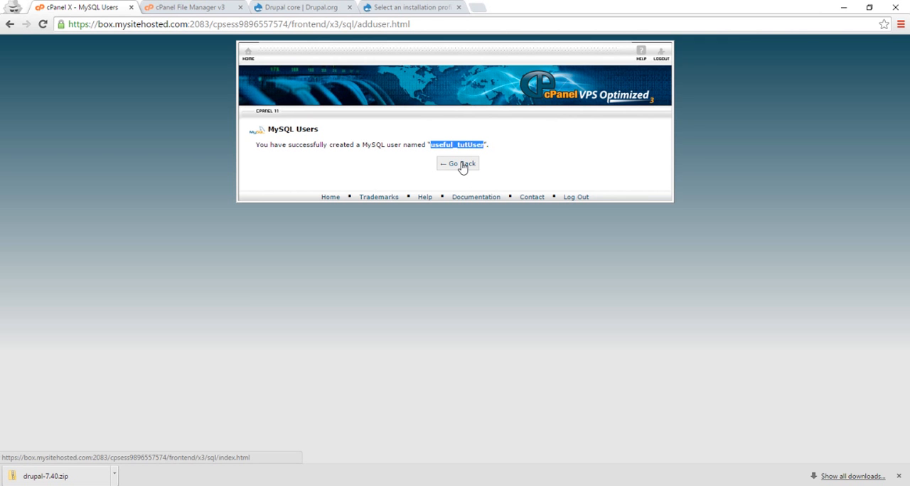
left_click(460, 164)
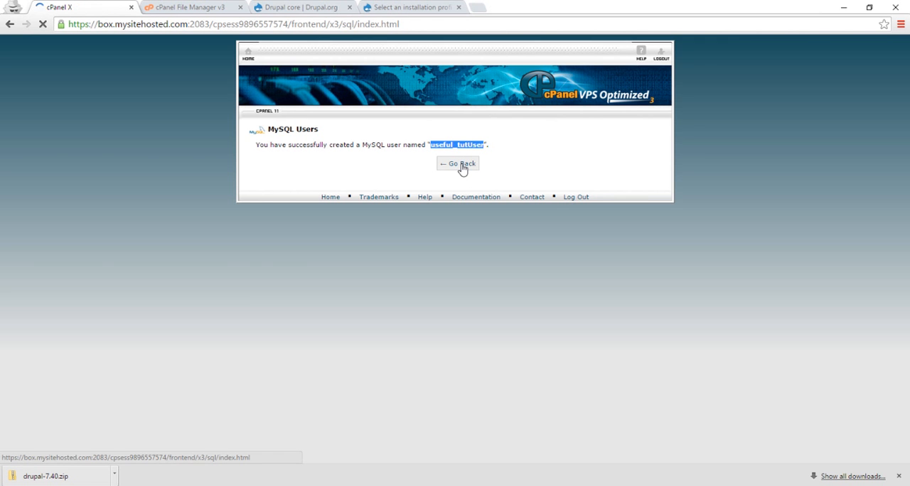
scroll(495, 252, "down", 3)
scroll(495, 252, "down", 3)
scroll(490, 252, "up", 2)
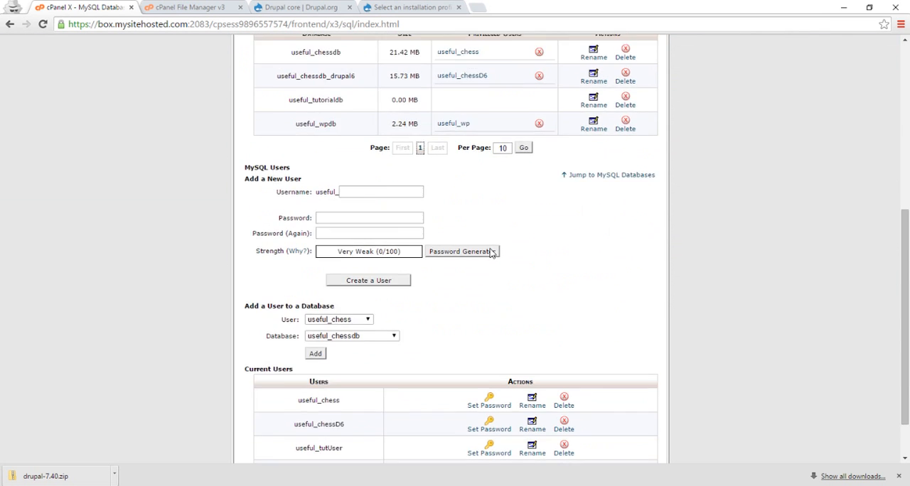
left_click_drag(289, 218, 347, 215)
scroll(437, 242, "down", 3)
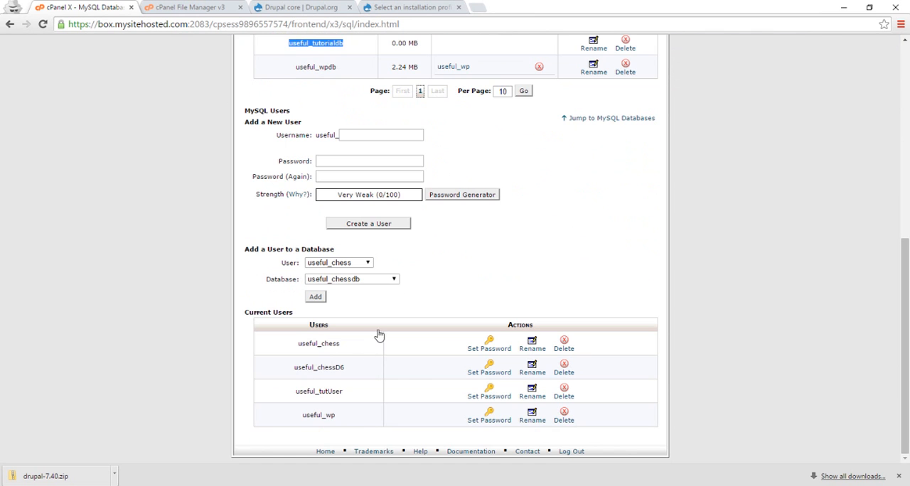
left_click_drag(344, 391, 294, 393)
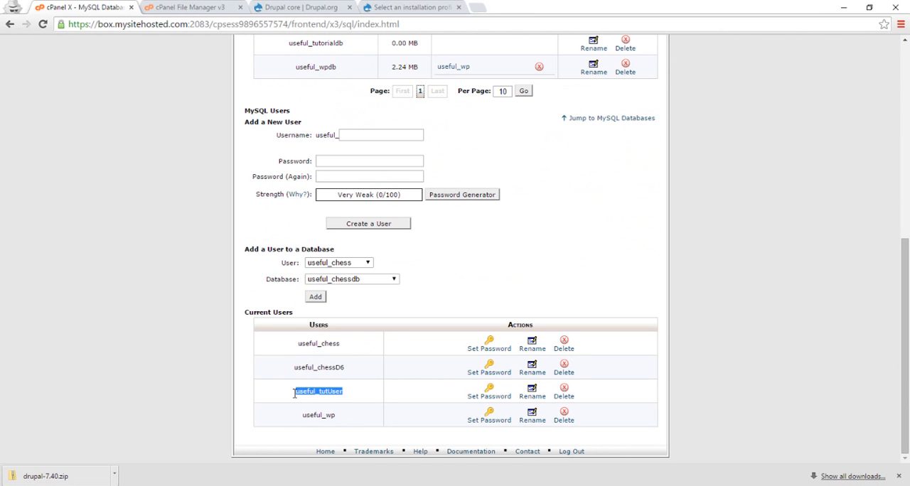
scroll(325, 392, "up", 2)
scroll(325, 395, "down", 2)
scroll(327, 167, "up", 2)
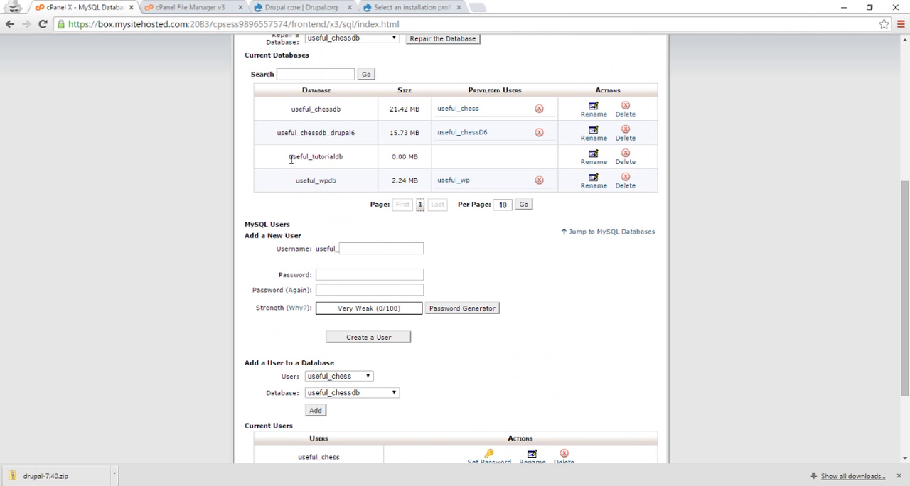
left_click_drag(289, 159, 350, 157)
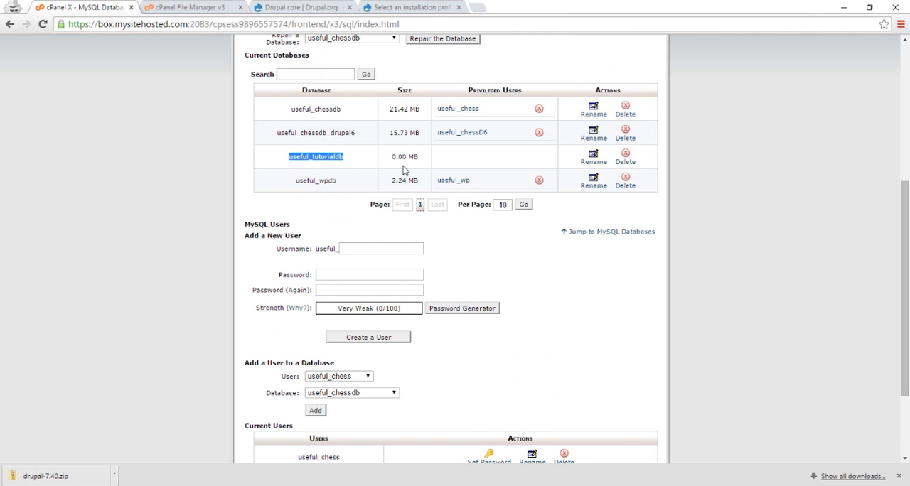
scroll(416, 185, "down", 1)
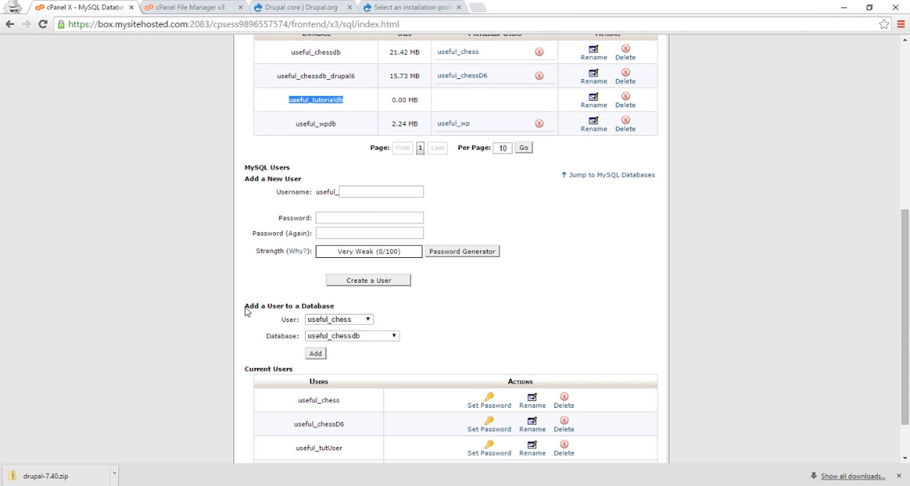
scroll(310, 336, "up", 5)
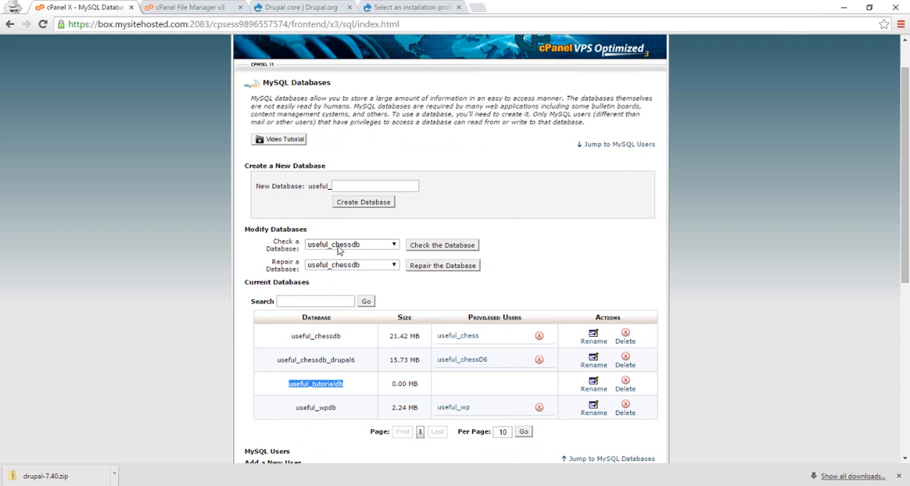
Add the MySQL user useful_tutUser to the useful_tutorialdb database
scroll(291, 156, "down", 6)
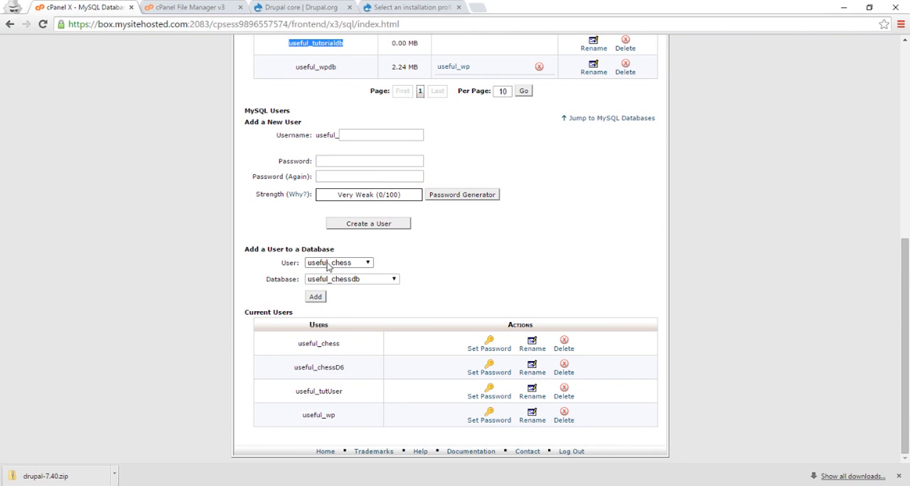
left_click(334, 263)
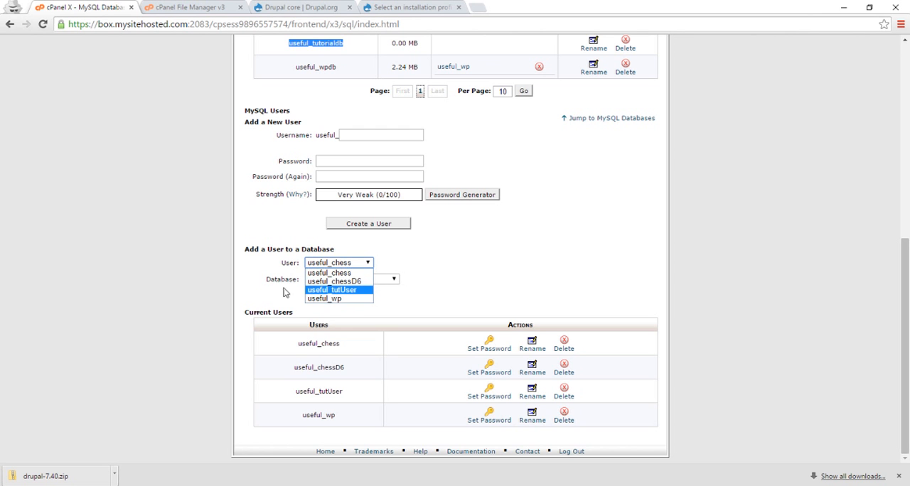
left_click(353, 291)
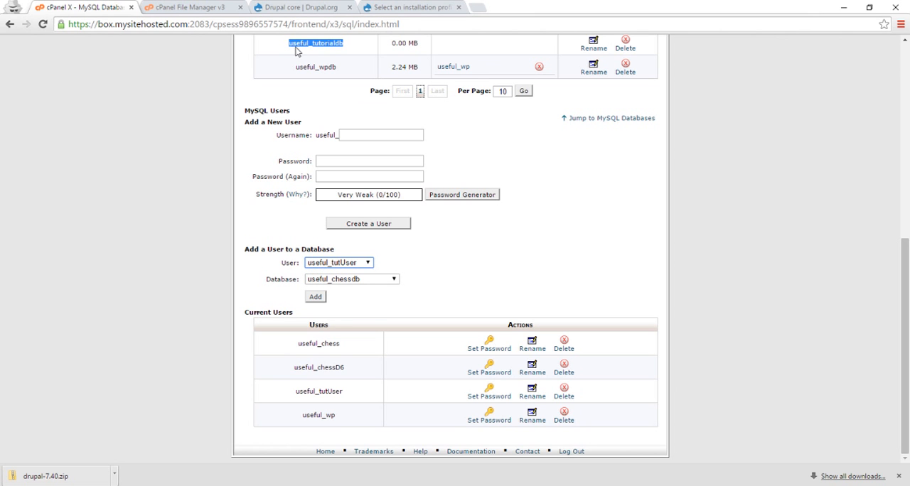
left_click(377, 281)
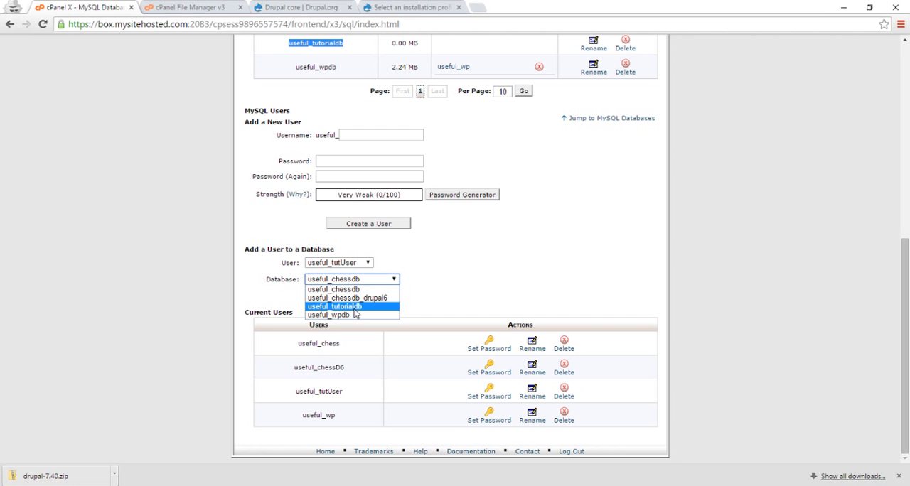
left_click(354, 307)
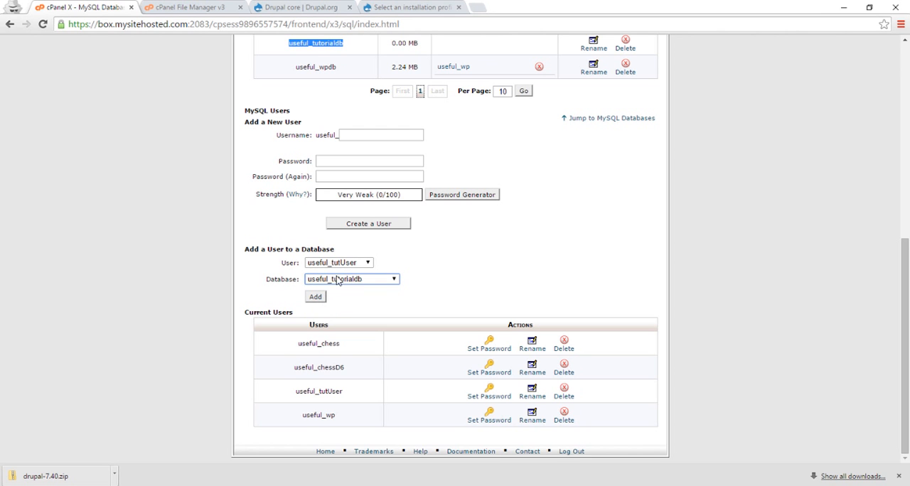
left_click(316, 299)
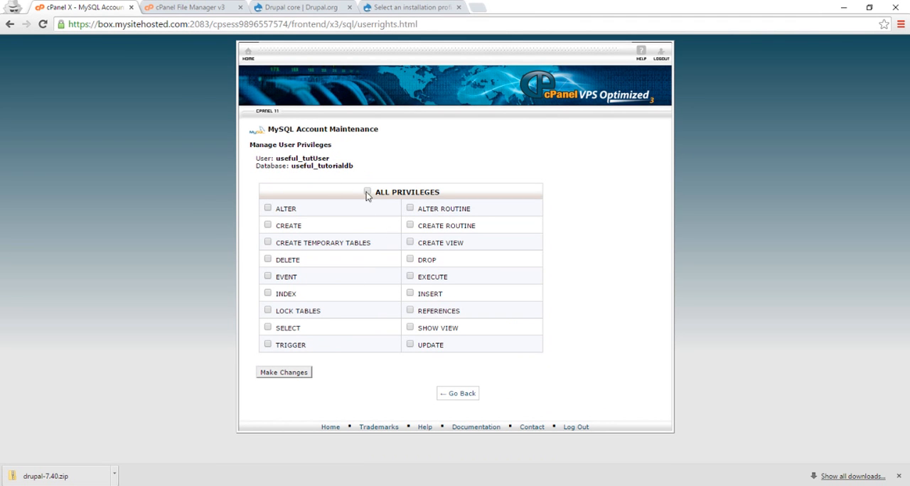
Grant useful_tutUser all privileges on useful_tutorialdb and save the privilege changes
left_click(367, 193)
left_click_drag(354, 166, 260, 159)
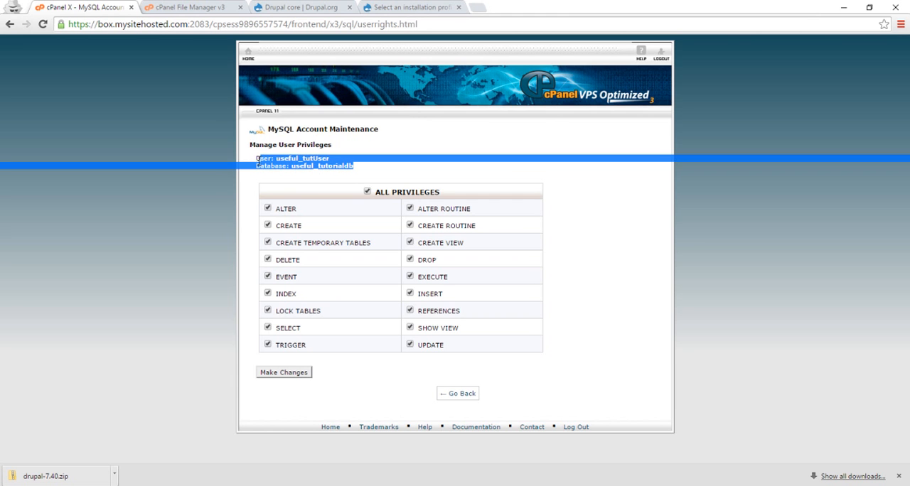
left_click(296, 167)
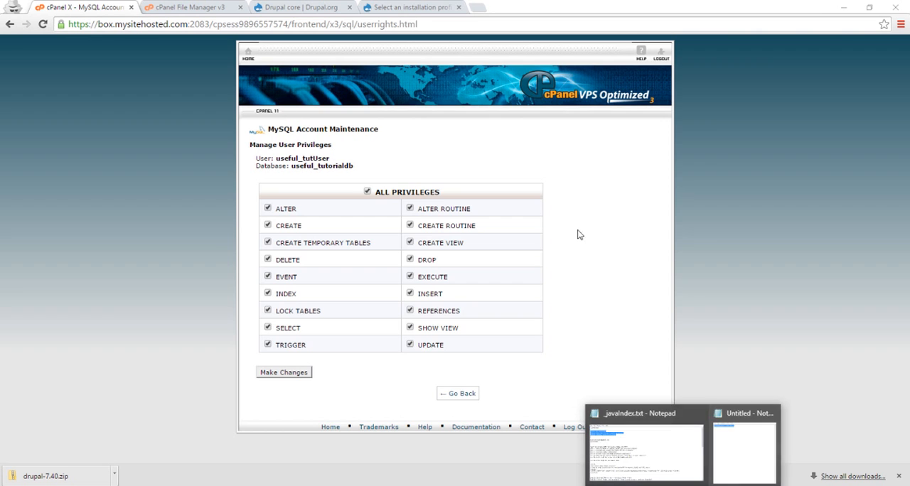
left_click(403, 8)
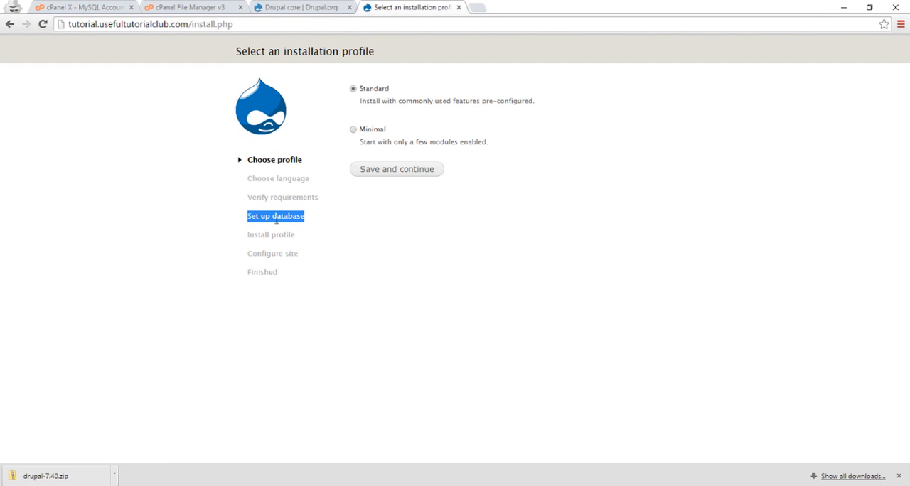
left_click(182, 8)
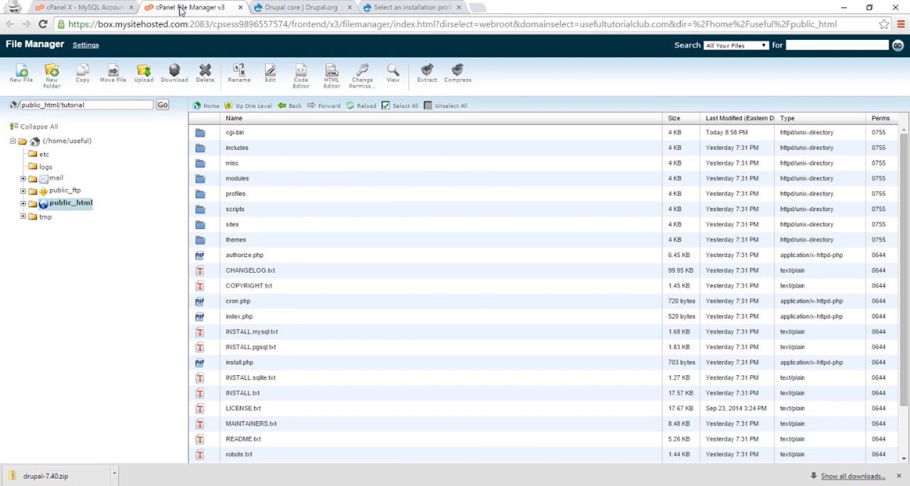
left_click(105, 7)
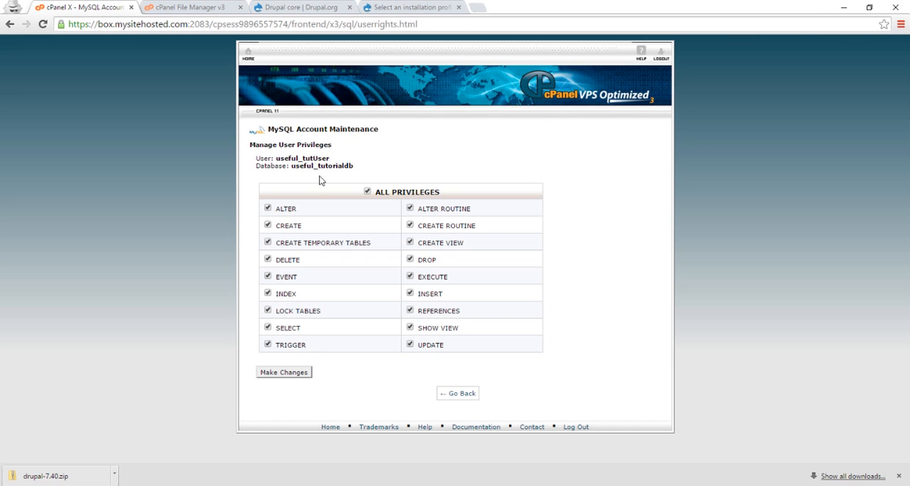
left_click(295, 375)
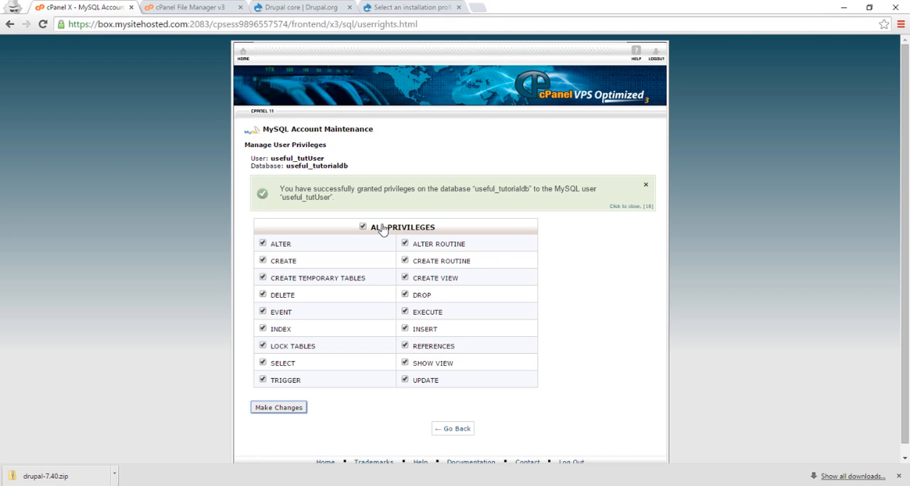
In the Drupal installer, continue with the Standard profile and the built-in English language to reach the database setup
left_click(402, 8)
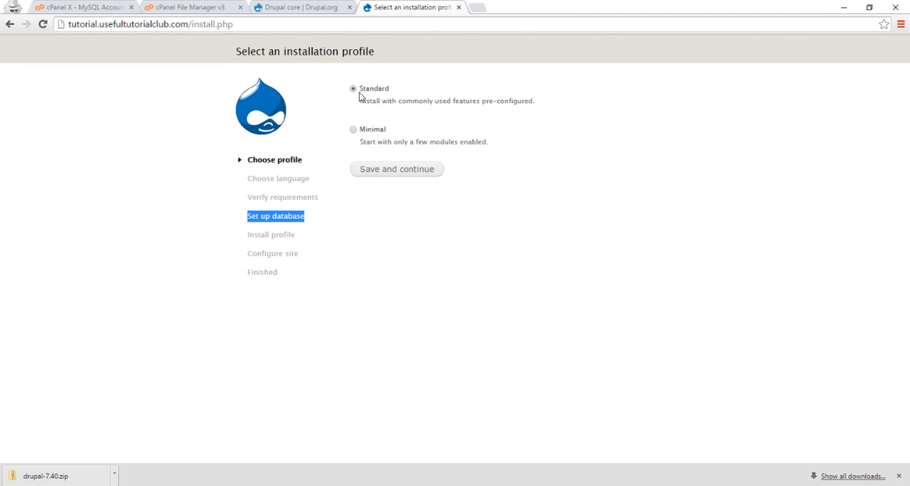
left_click(394, 173)
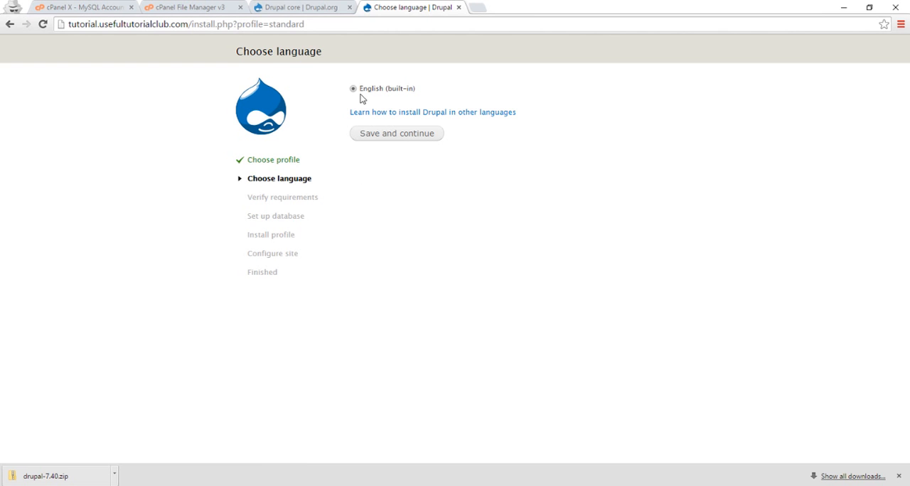
left_click(377, 142)
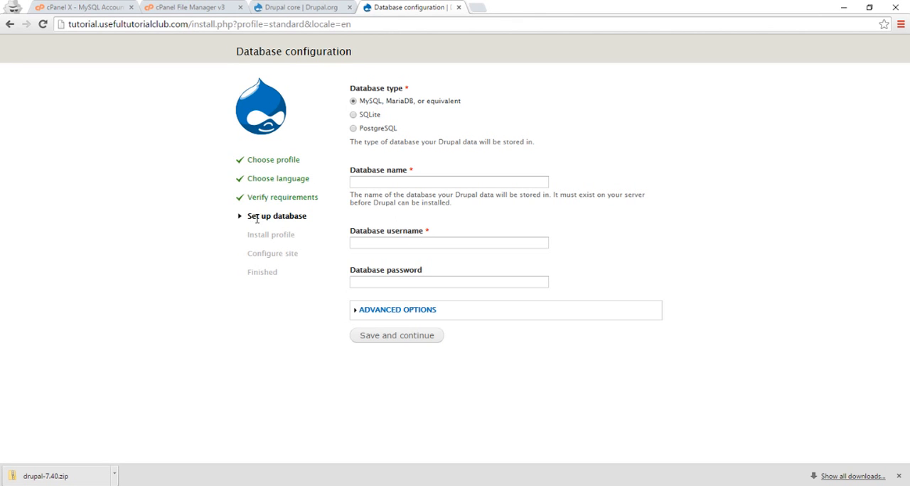
left_click_drag(249, 216, 315, 217)
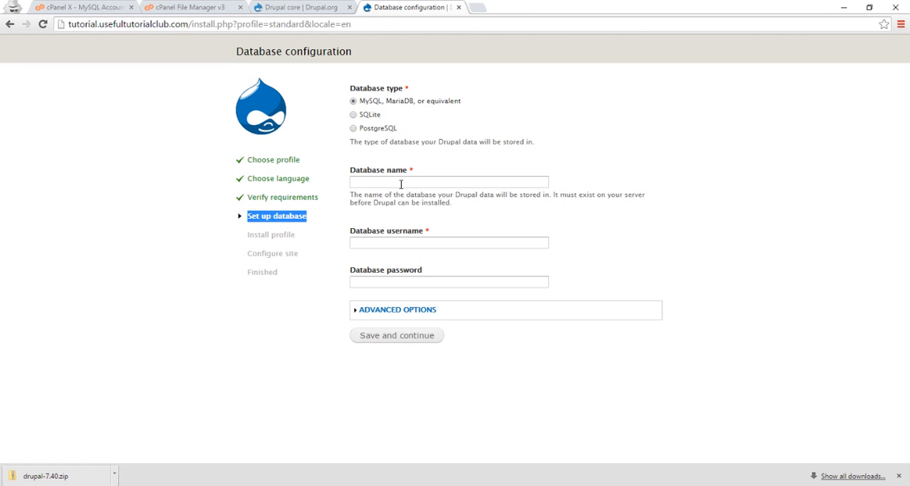
Copy the database name useful_tutorialdb from the current databases list in cPanel
left_click(361, 182)
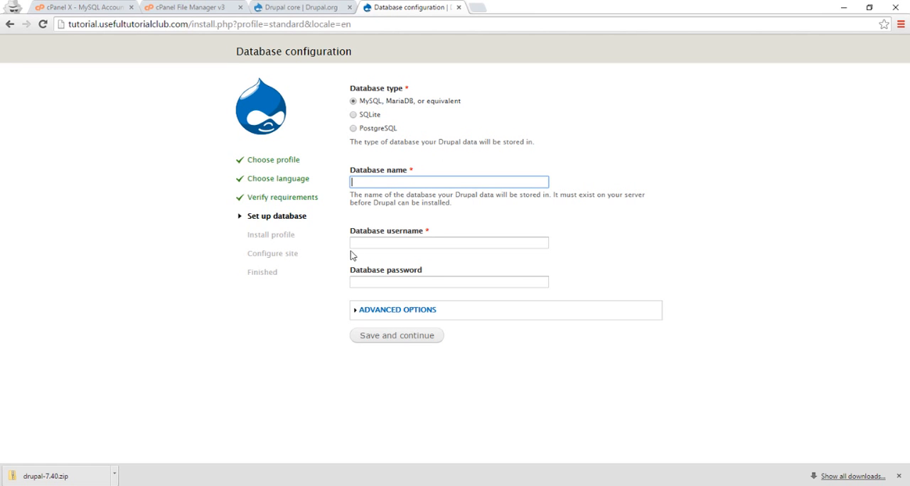
left_click(381, 283)
left_click(367, 181)
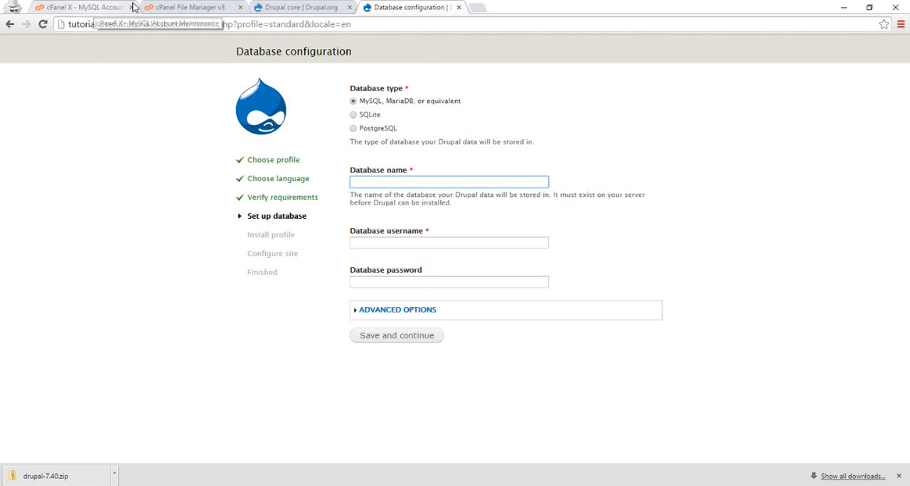
left_click(148, 9)
left_click(91, 10)
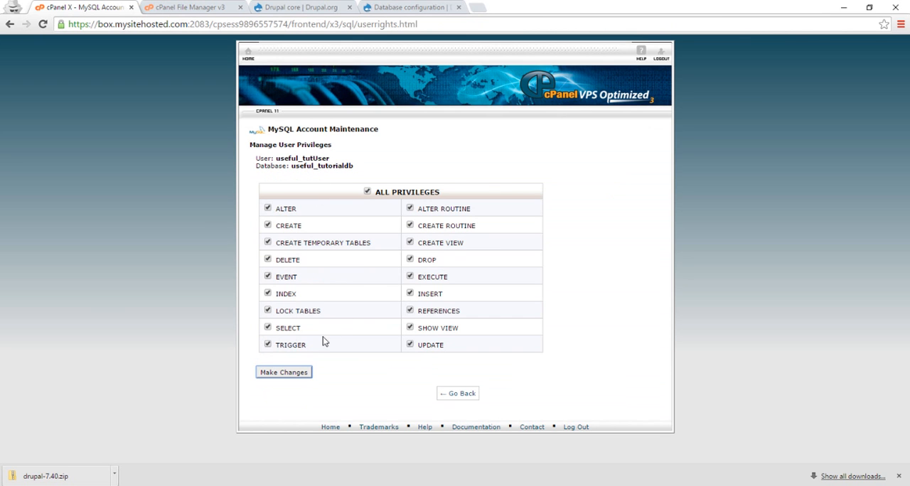
left_click(459, 395)
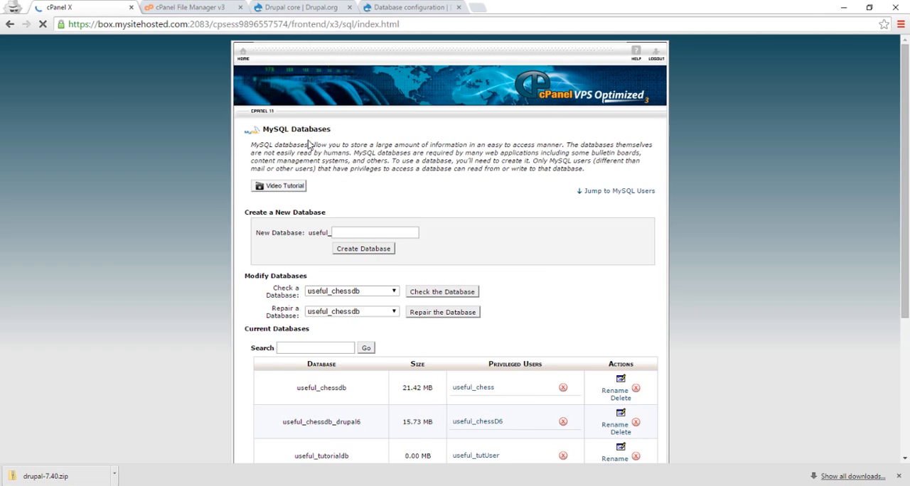
scroll(319, 255, "down", 2)
scroll(320, 255, "down", 1)
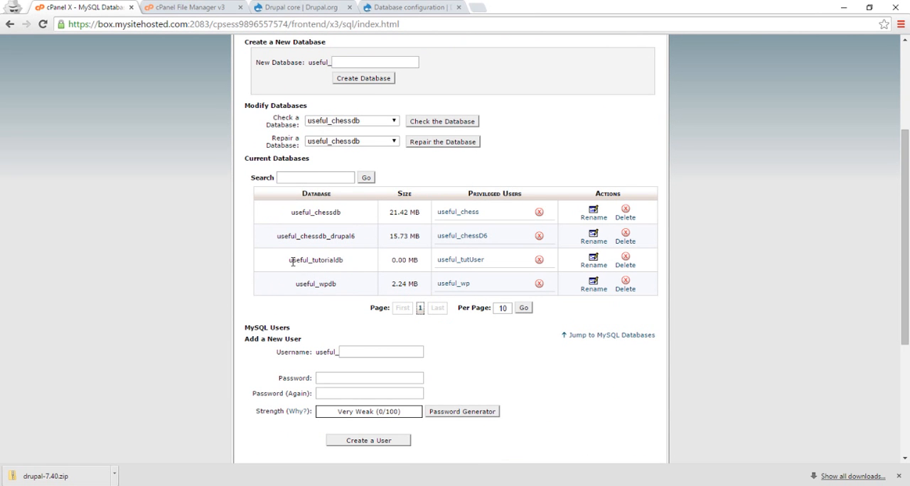
left_click_drag(289, 260, 345, 261)
key("super+c")
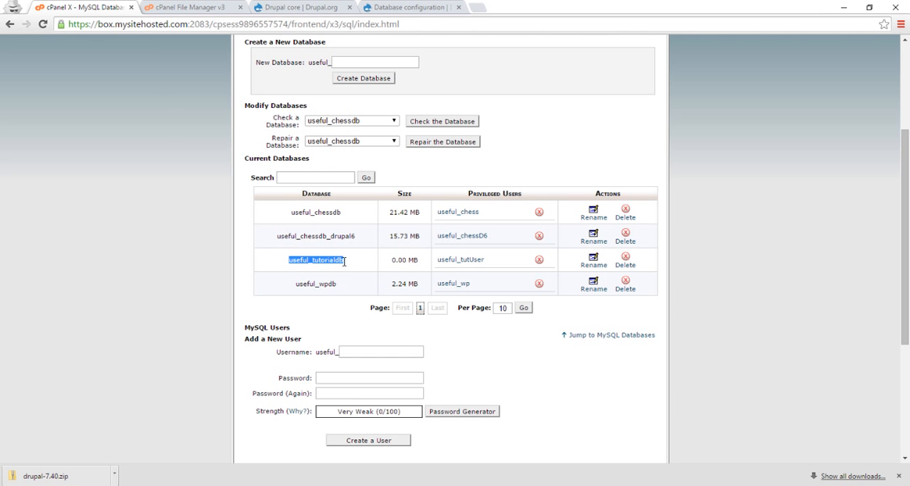
right_click(318, 262)
left_click(340, 267)
Paste useful_tutorialdb as the database name in the Drupal installer's database configuration
left_click(403, 9)
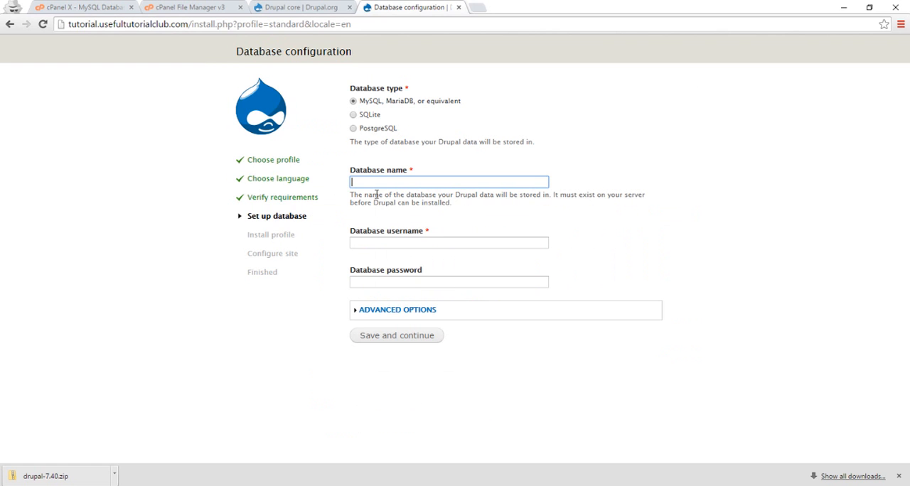
right_click(371, 181)
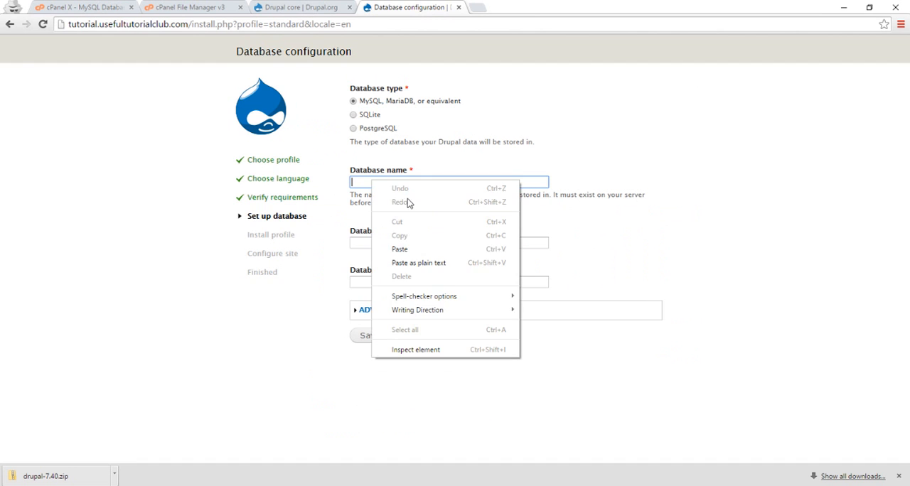
left_click(402, 252)
Copy the user name useful_tutUser from the current databases list in cPanel and paste it as the database username in the Drupal installer
left_click(378, 242)
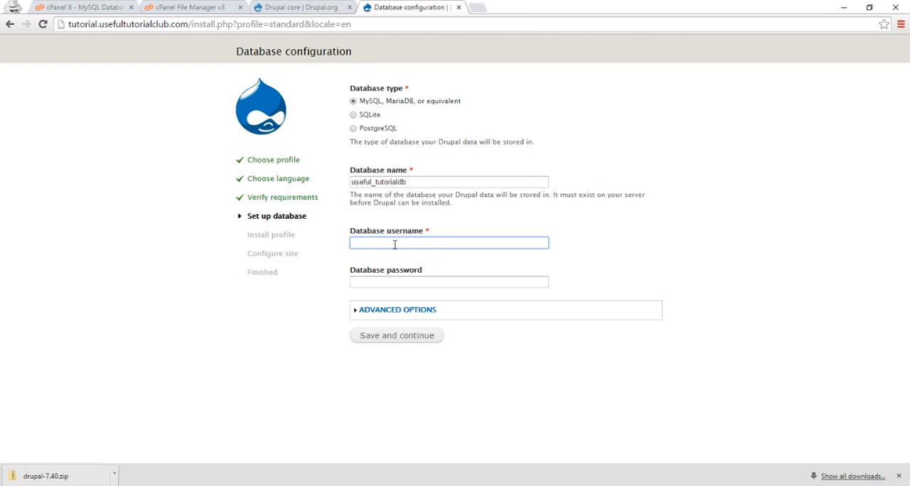
left_click(91, 13)
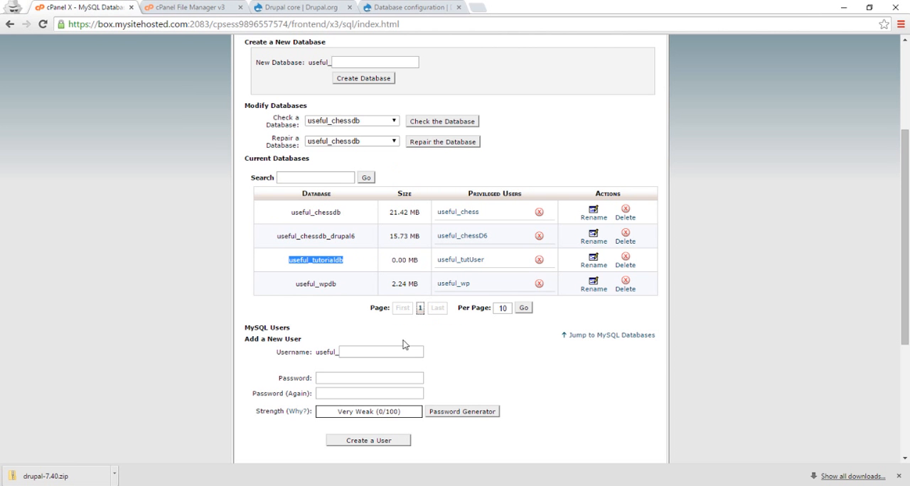
left_click_drag(437, 261, 482, 266)
right_click(480, 263)
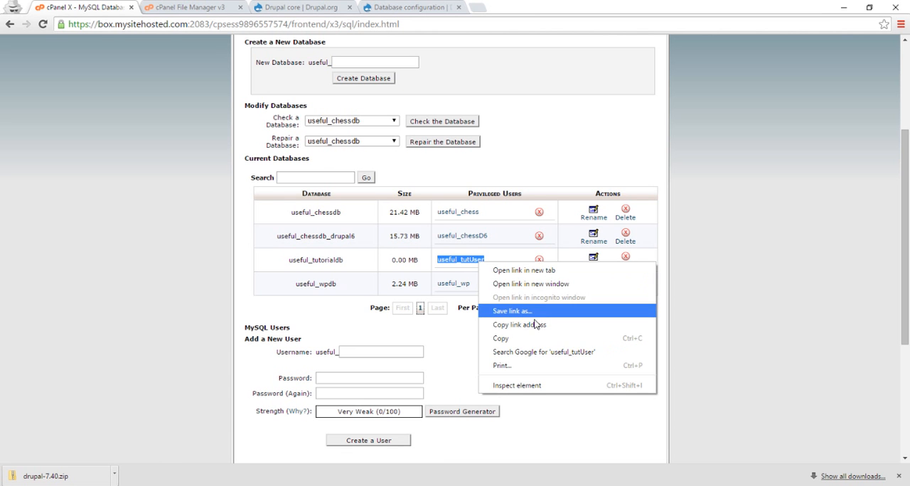
left_click(501, 339)
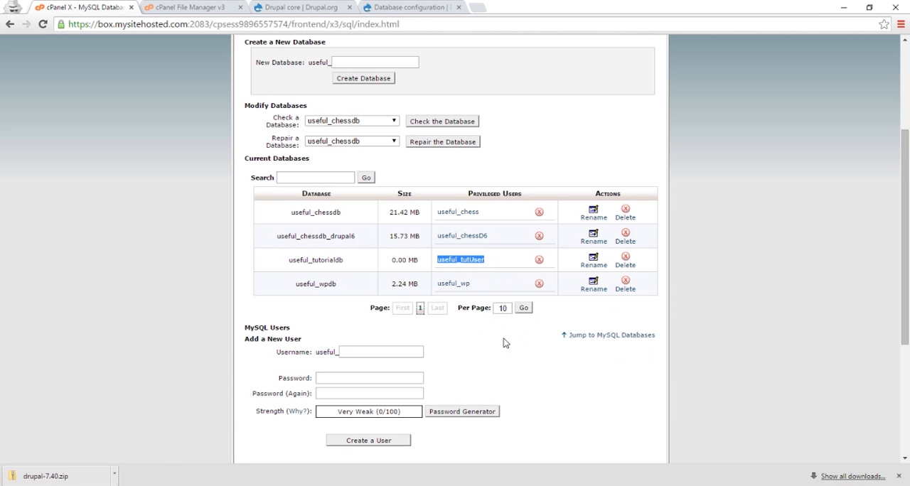
left_click(375, 12)
right_click(365, 243)
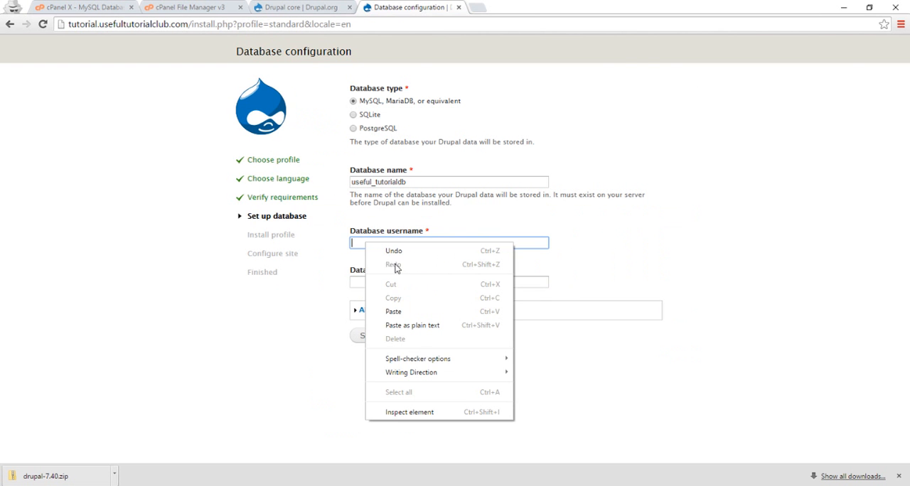
left_click(393, 312)
Copy the database password from the untitled Notepad file into the installer's database password field and submit the database configuration
left_click(362, 281)
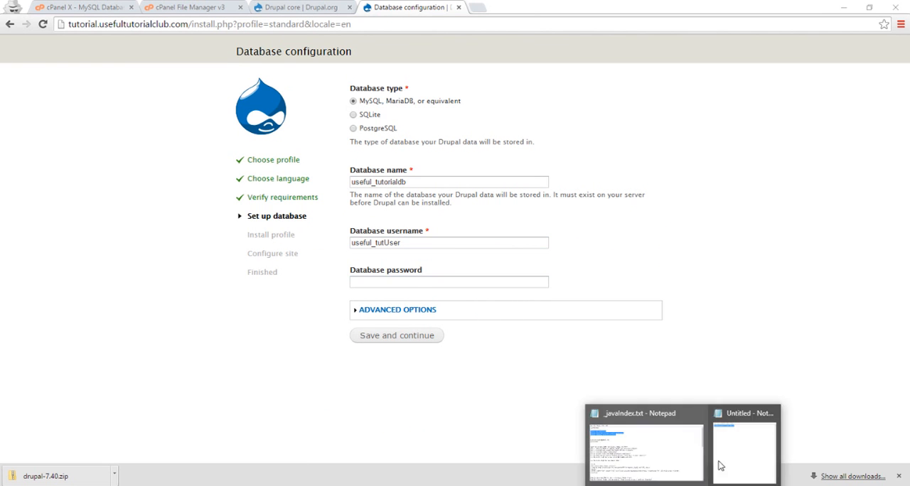
left_click(736, 459)
right_click(591, 123)
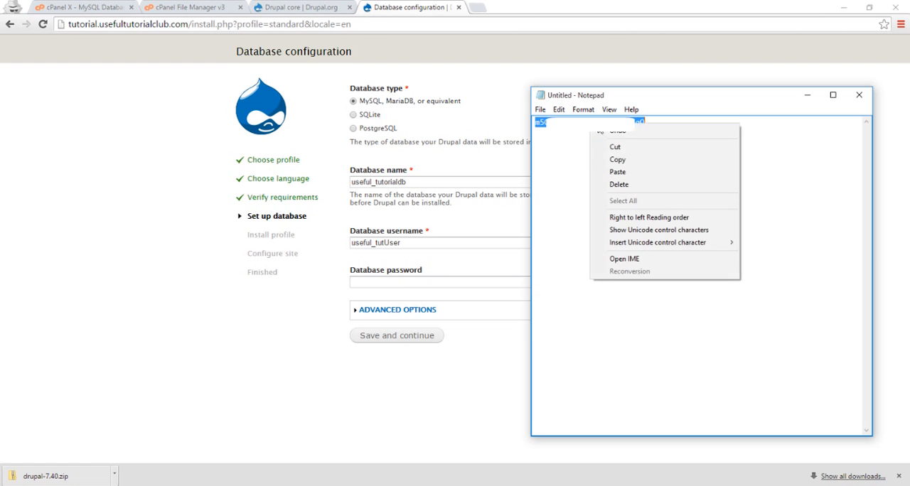
left_click(617, 159)
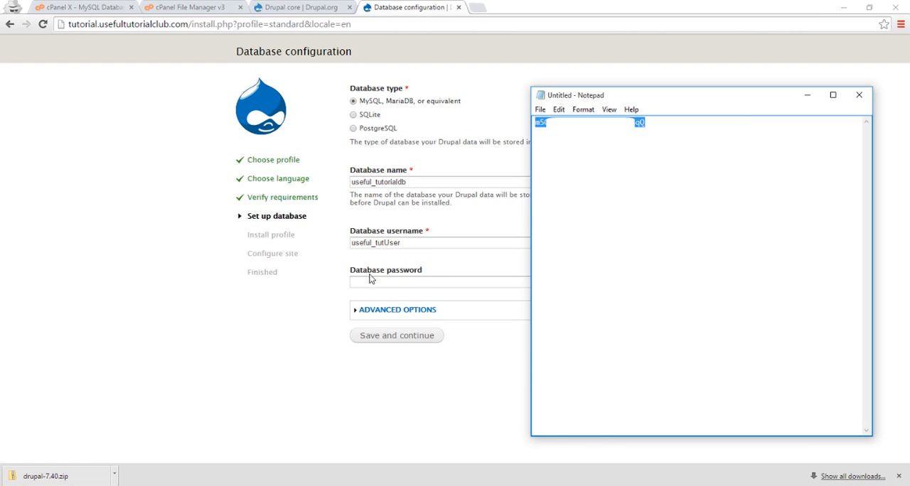
left_click(359, 283)
right_click(360, 284)
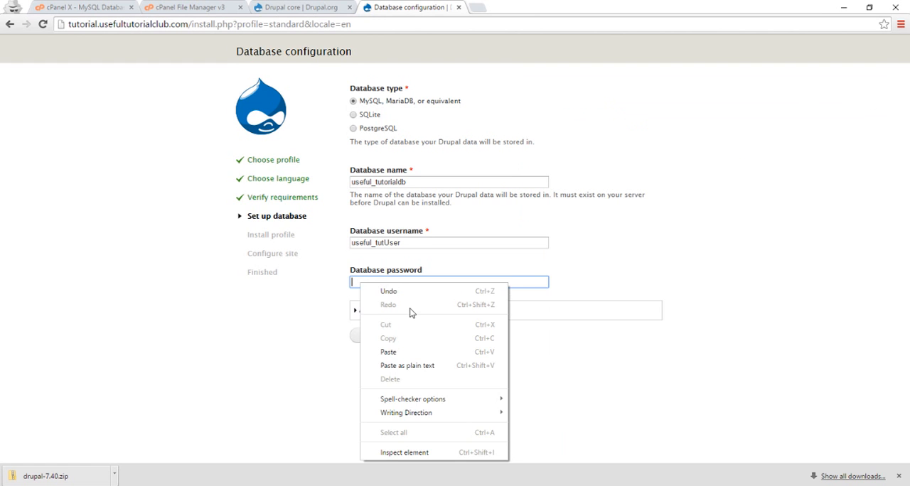
left_click(395, 353)
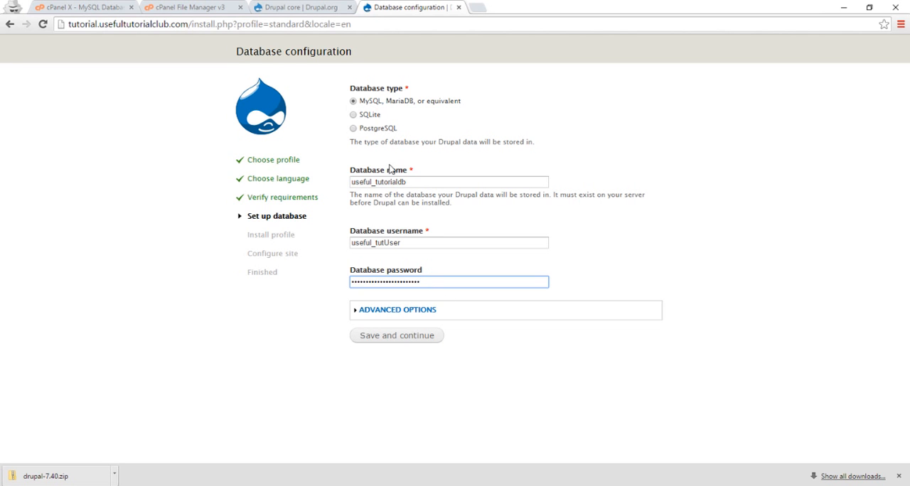
left_click_drag(247, 238, 298, 236)
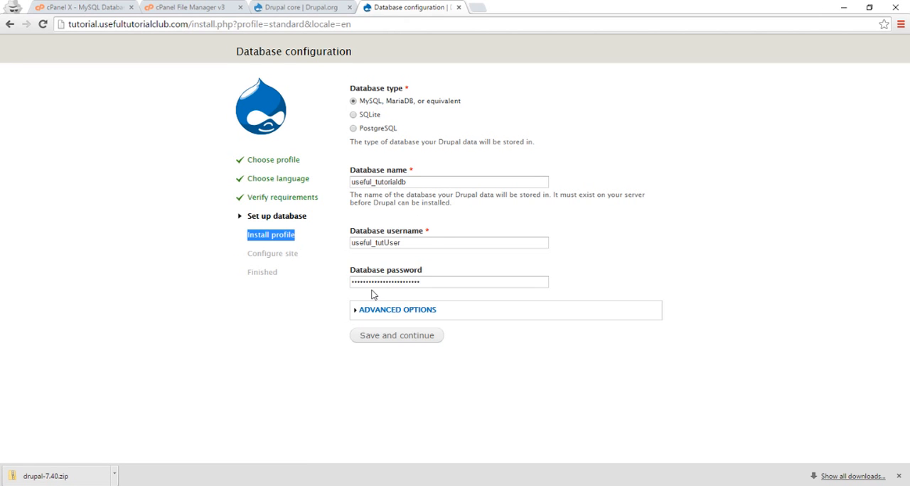
left_click(407, 342)
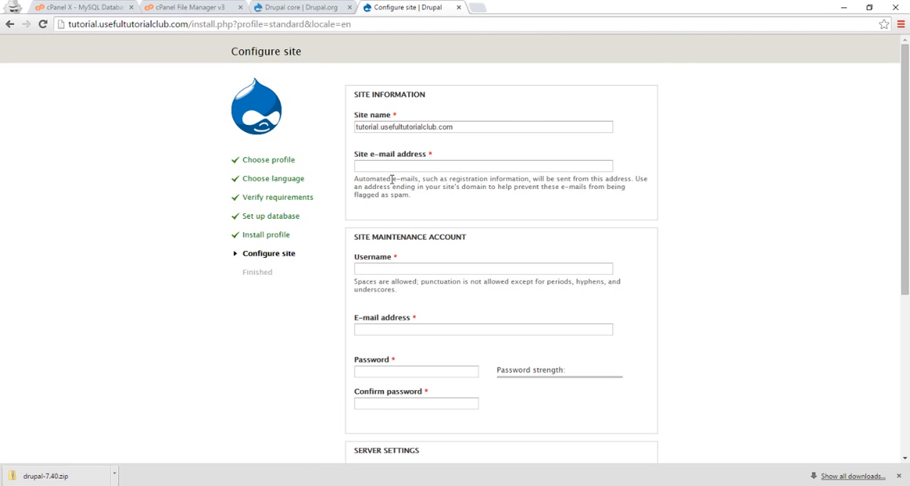
Examine the site information, maintenance account, server settings and update notification sections of the Configure site form
left_click_drag(244, 241, 329, 251)
scroll(279, 242, "down", 1)
scroll(420, 158, "up", 1)
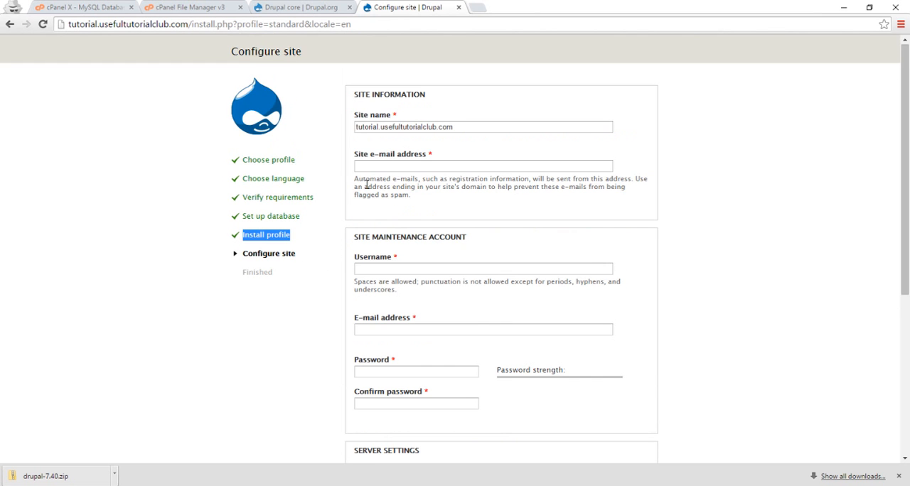
scroll(325, 240, "down", 3)
scroll(342, 217, "up", 3)
scroll(432, 173, "down", 1)
scroll(441, 284, "down", 3)
scroll(422, 305, "up", 4)
Change the site name to Useful Tutorial Club
left_click_drag(466, 126, 359, 128)
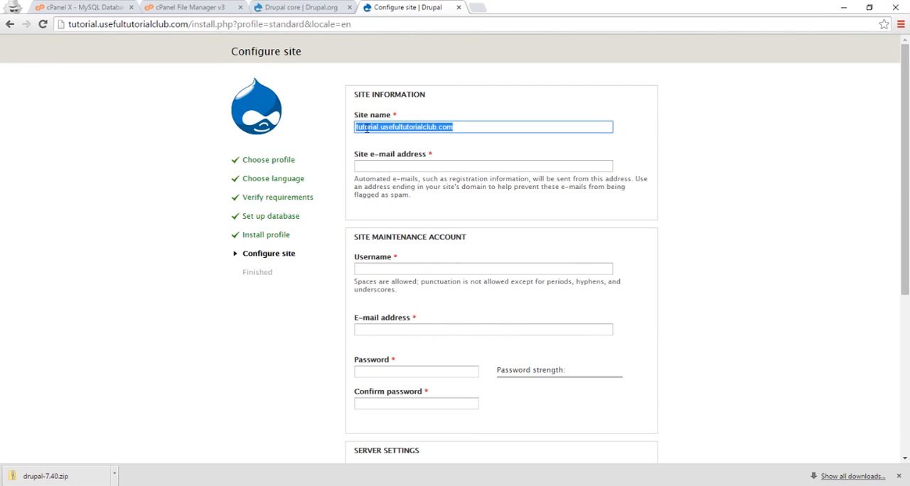
left_click(393, 130)
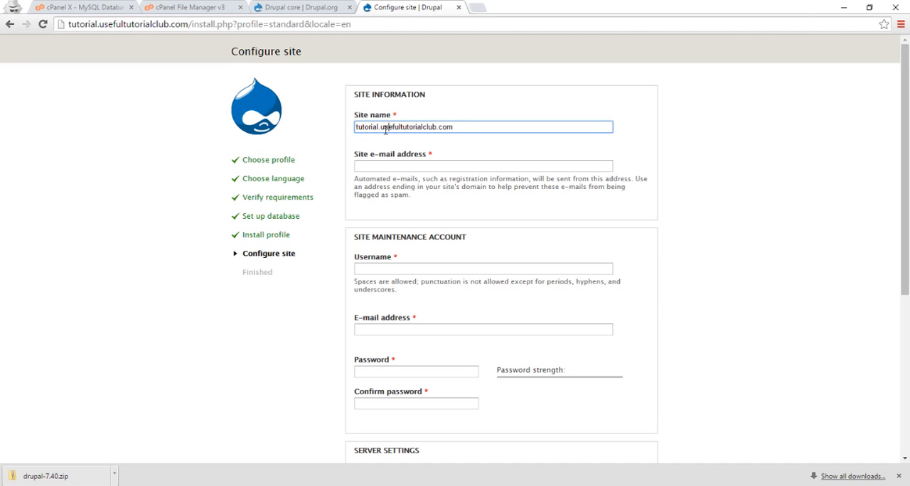
left_click_drag(379, 128, 329, 127)
key("BackSpace")
key("Delete")
type("U")
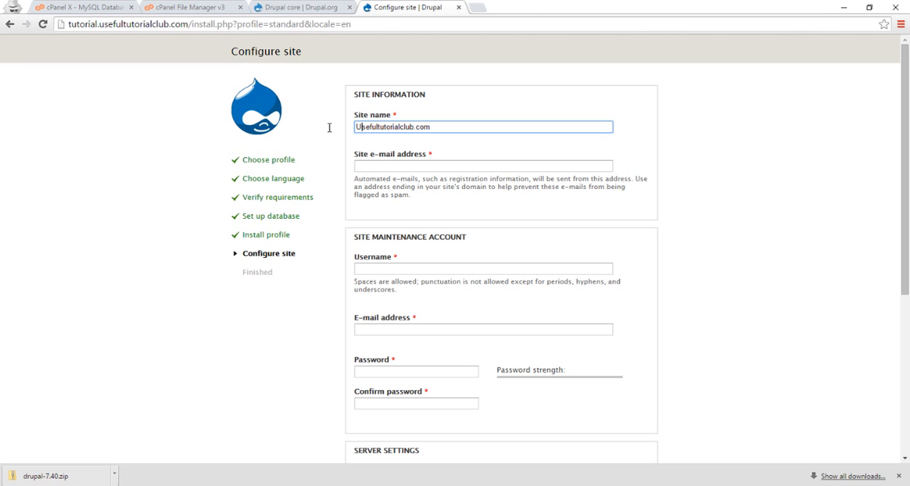
key("BackSpace")
key("BackSpace")
key("Left")
key("Left")
key("Left")
key("Left")
key("Left")
key("Left")
key("Left")
key("Left")
key("Left")
key("Left")
key("Left")
key("Left")
key("Delete")
type("T")
type("C")
Enter the site's contact e-mail address as the site e-mail address
left_click(393, 171)
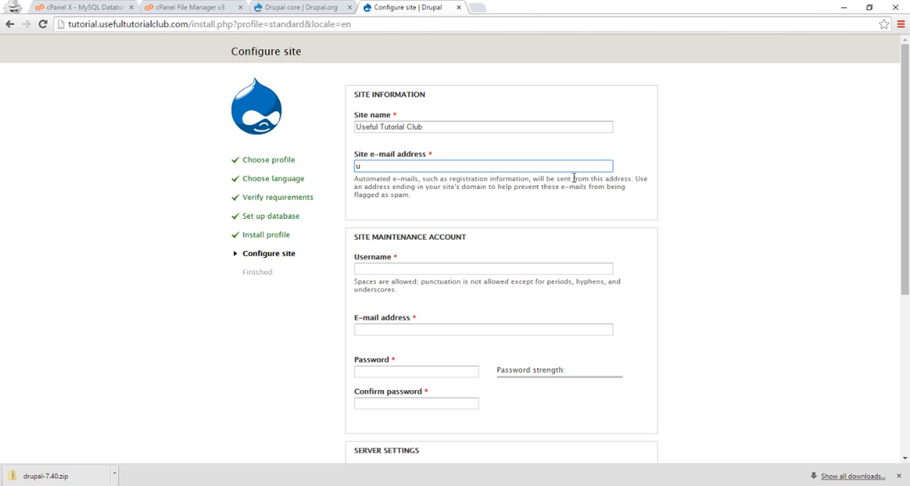
key("BackSpace")
key("BackSpace")
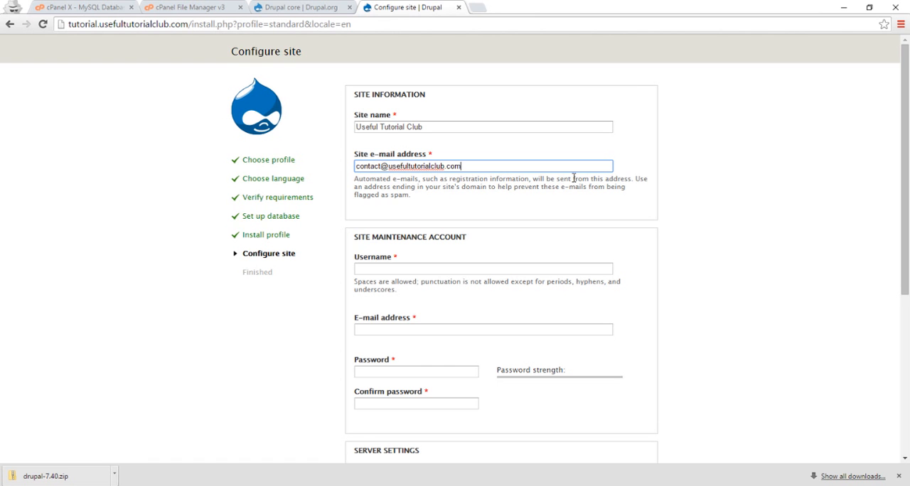
Set the site maintenance account's username to usefultutorialclub, reusing the domain part of the site e-mail address
left_click(399, 269)
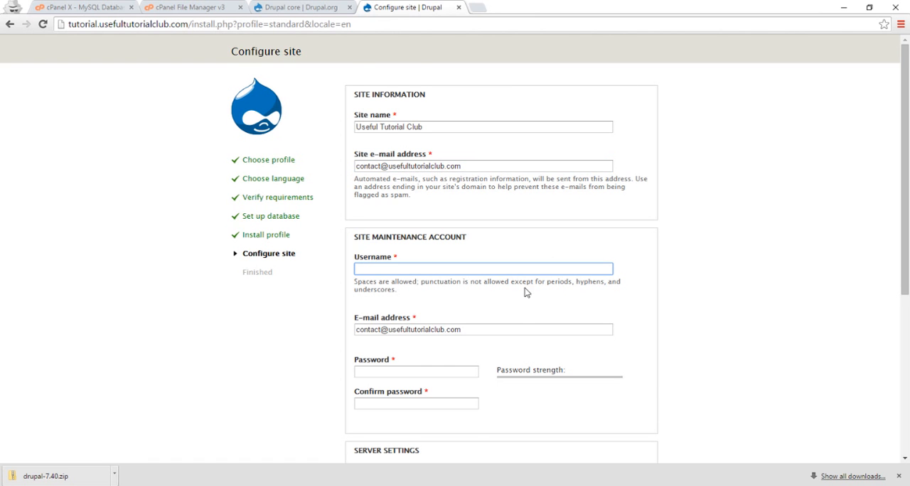
scroll(505, 275, "down", 1)
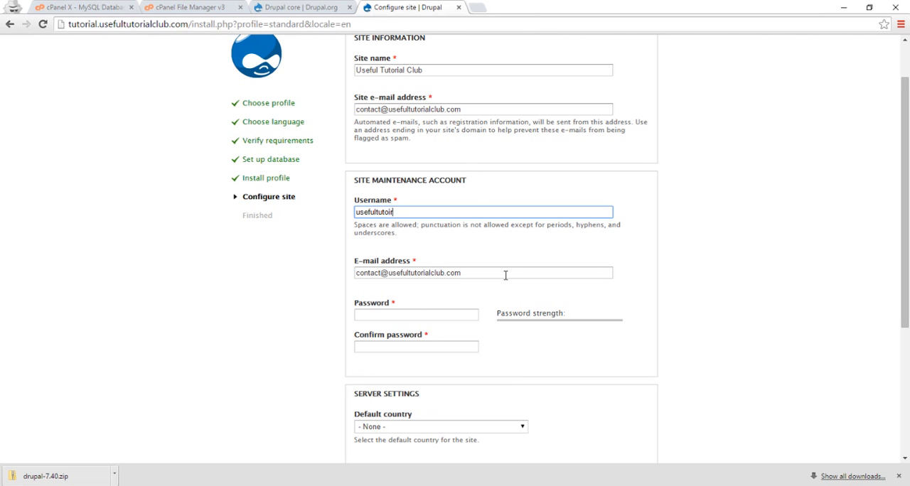
left_click_drag(443, 110, 389, 110)
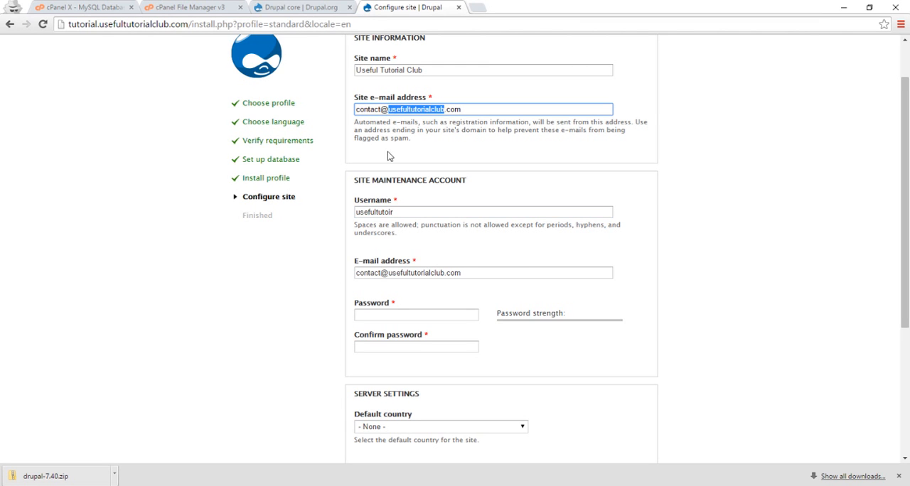
left_click_drag(394, 212, 348, 212)
key("ctrl+v")
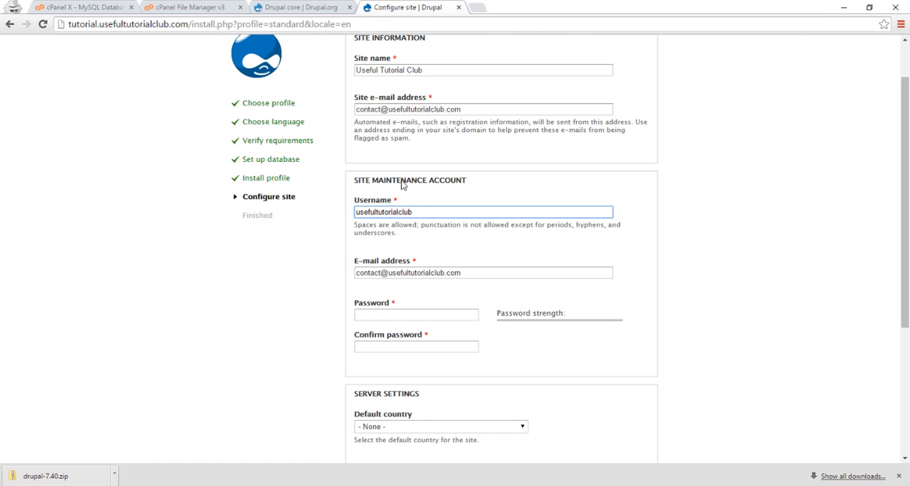
Enter the site maintenance account's password and repeat it as confirmation
scroll(408, 299, "down", 1)
left_click(374, 257)
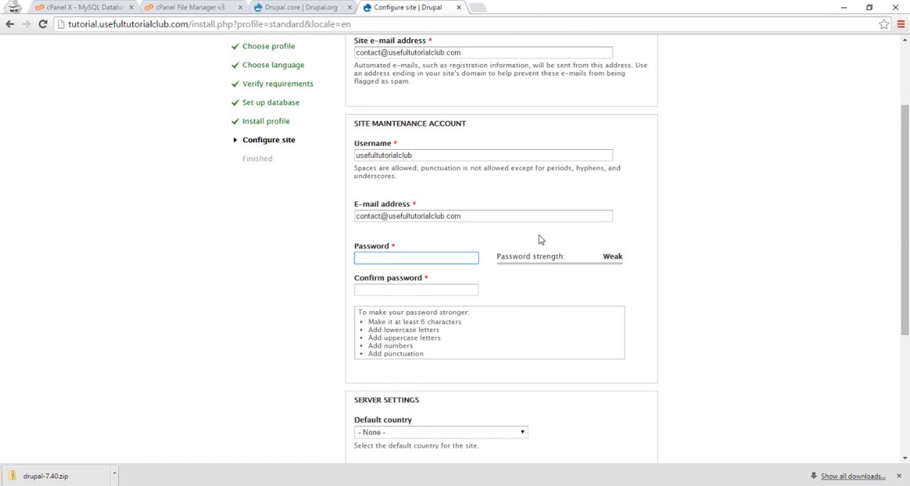
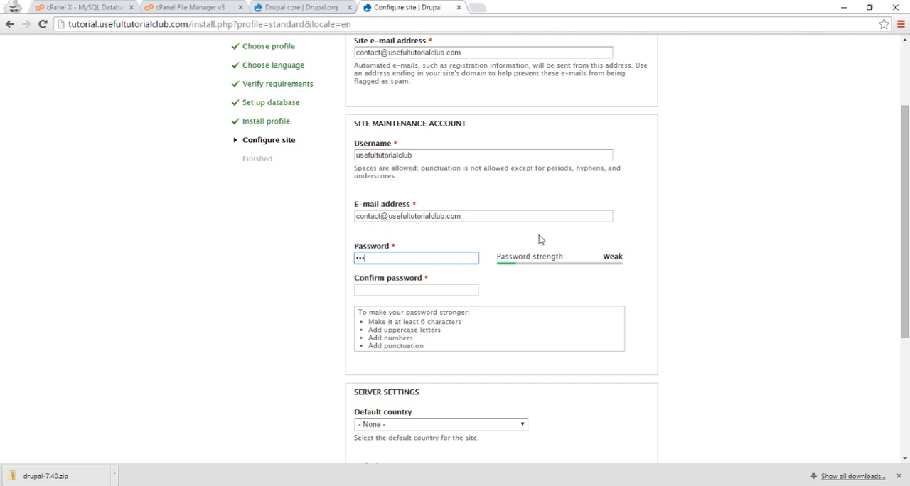
left_click(441, 288)
type("u")
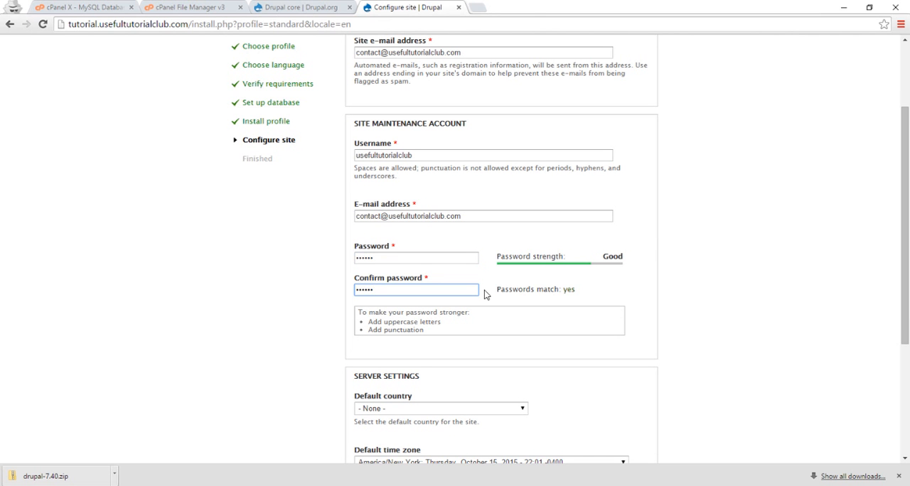
Set the default country to United States and submit the site configuration
scroll(486, 294, "down", 3)
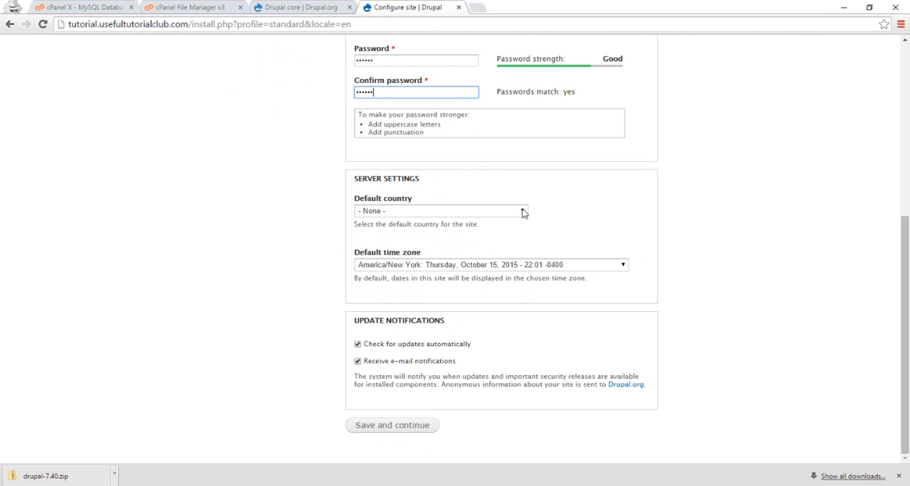
left_click(523, 212)
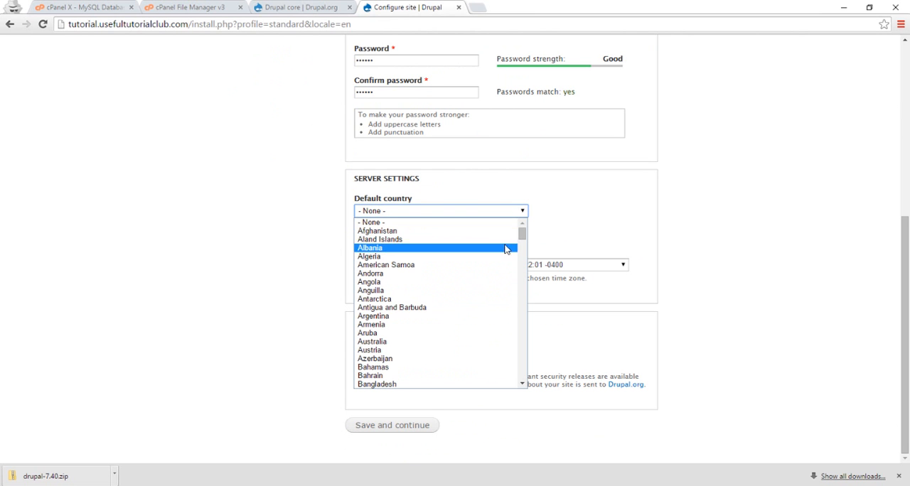
left_click_drag(521, 234, 536, 372)
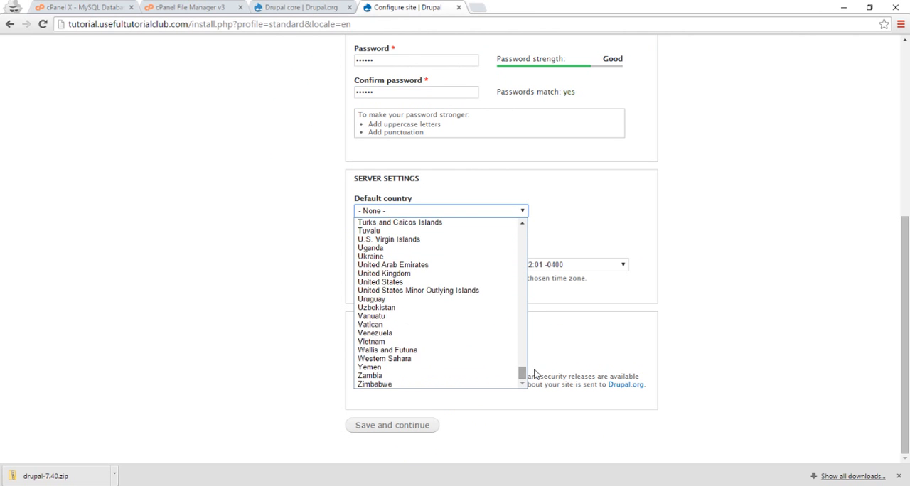
left_click(404, 282)
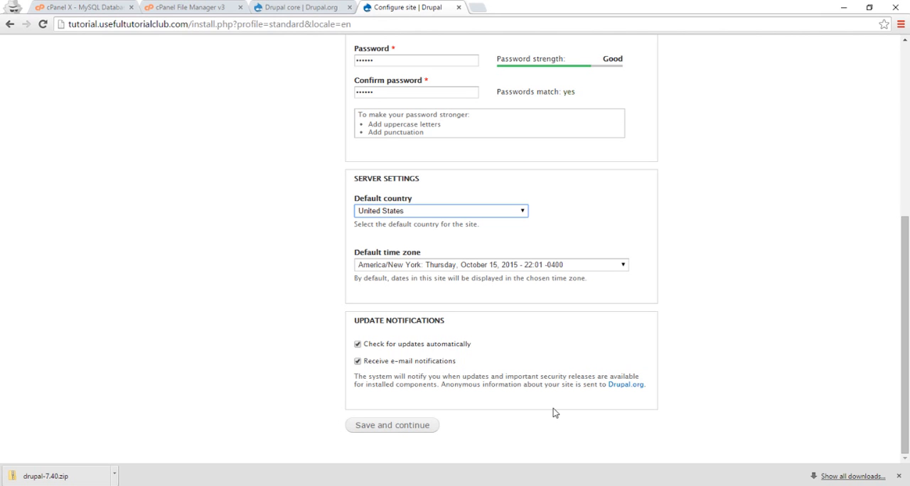
left_click(400, 430)
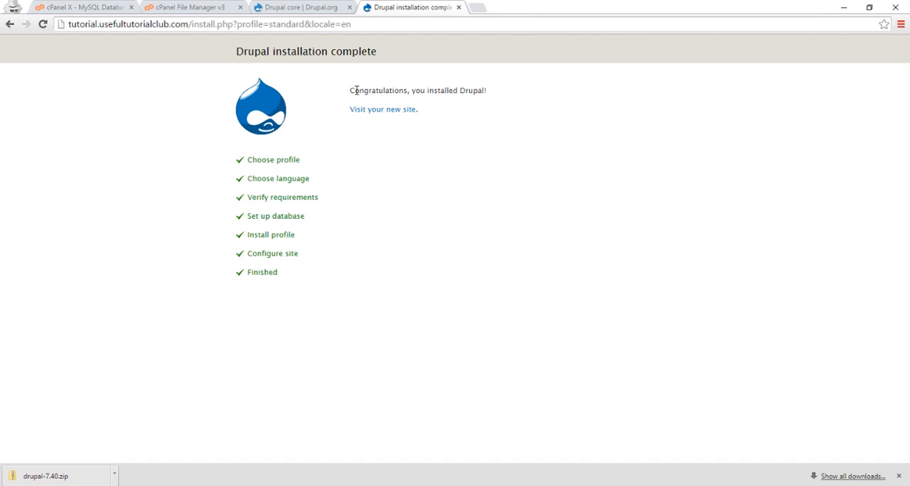
Open the newly installed site from the installation complete page
left_click_drag(348, 91, 540, 140)
left_click(408, 96)
left_click(458, 151)
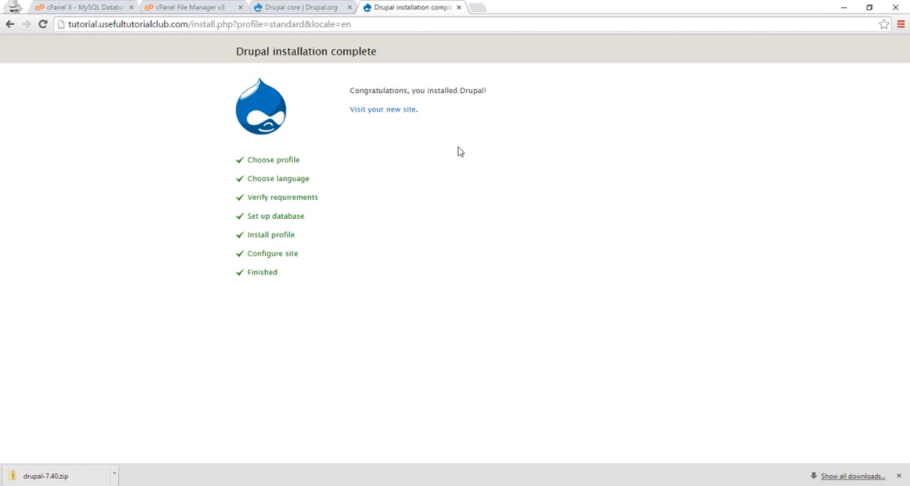
left_click(387, 112)
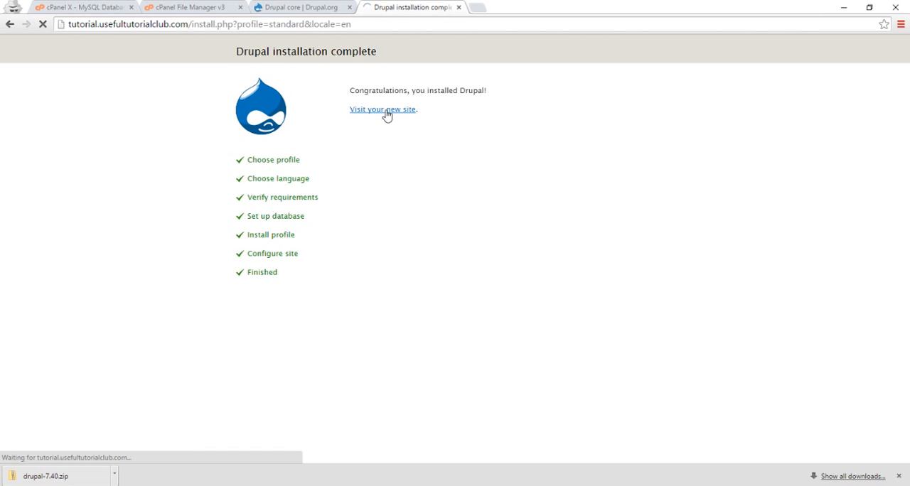